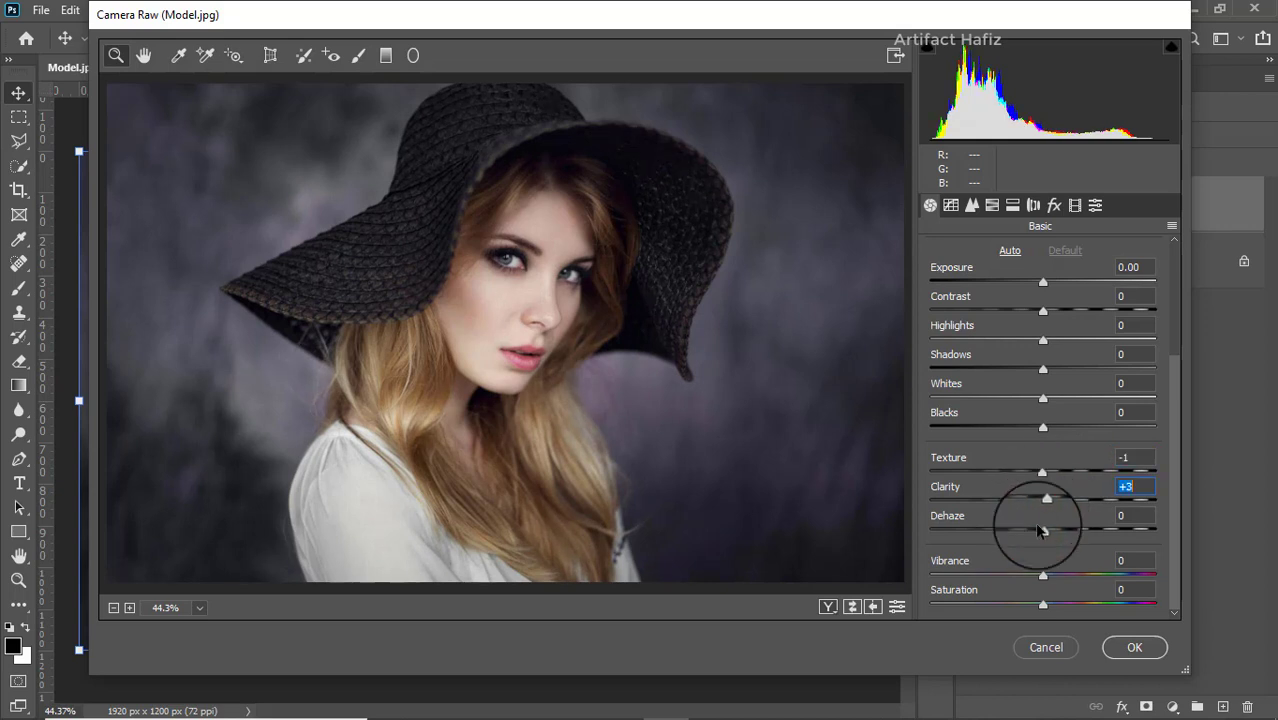
- Set Dehaze to +3, Blacks to -6, Whites to +19 and Shadows to +28 in the portrait's basic Camera Raw adjustments
mouse_move(1042, 530)
left_mouse_down()
mouse_move(1061, 534)
mouse_move(1028, 531)
mouse_move(1063, 529)
mouse_move(1046, 528)
left_mouse_up()
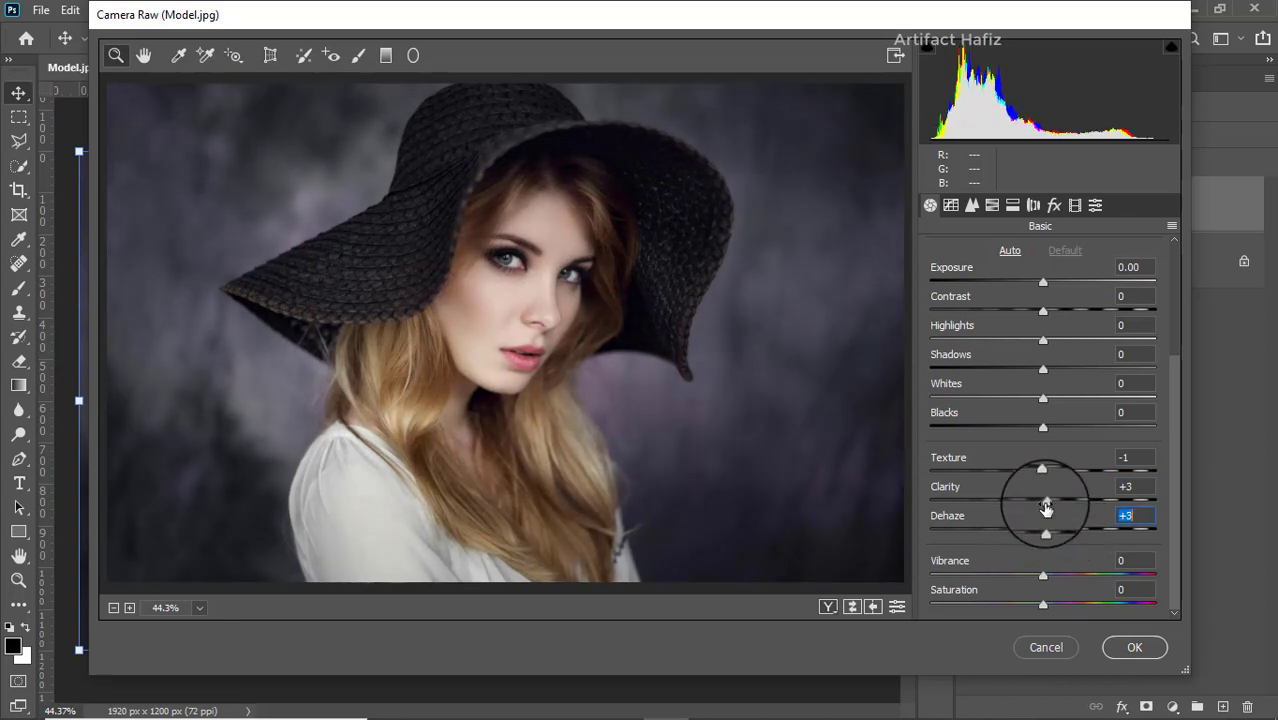
left_click_drag(1042, 428, 1065, 400)
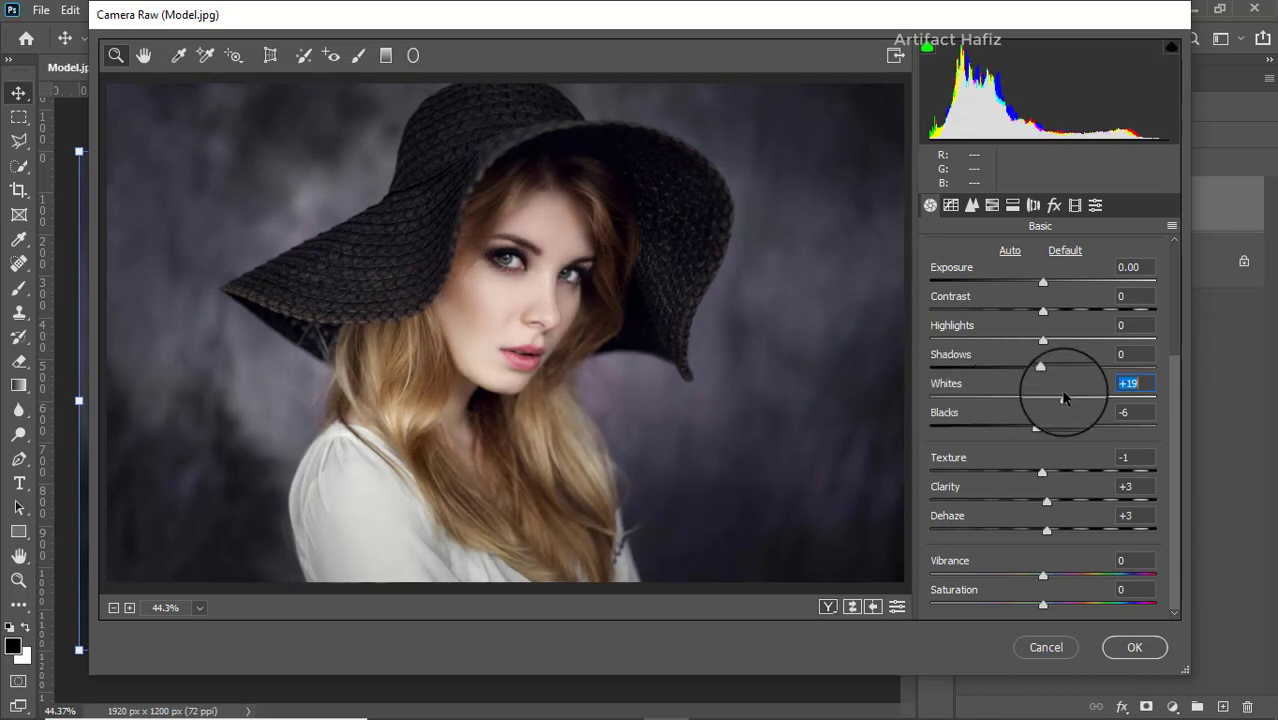
mouse_move(1070, 374)
left_mouse_down()
mouse_move(1023, 371)
mouse_move(1075, 378)
left_mouse_up()
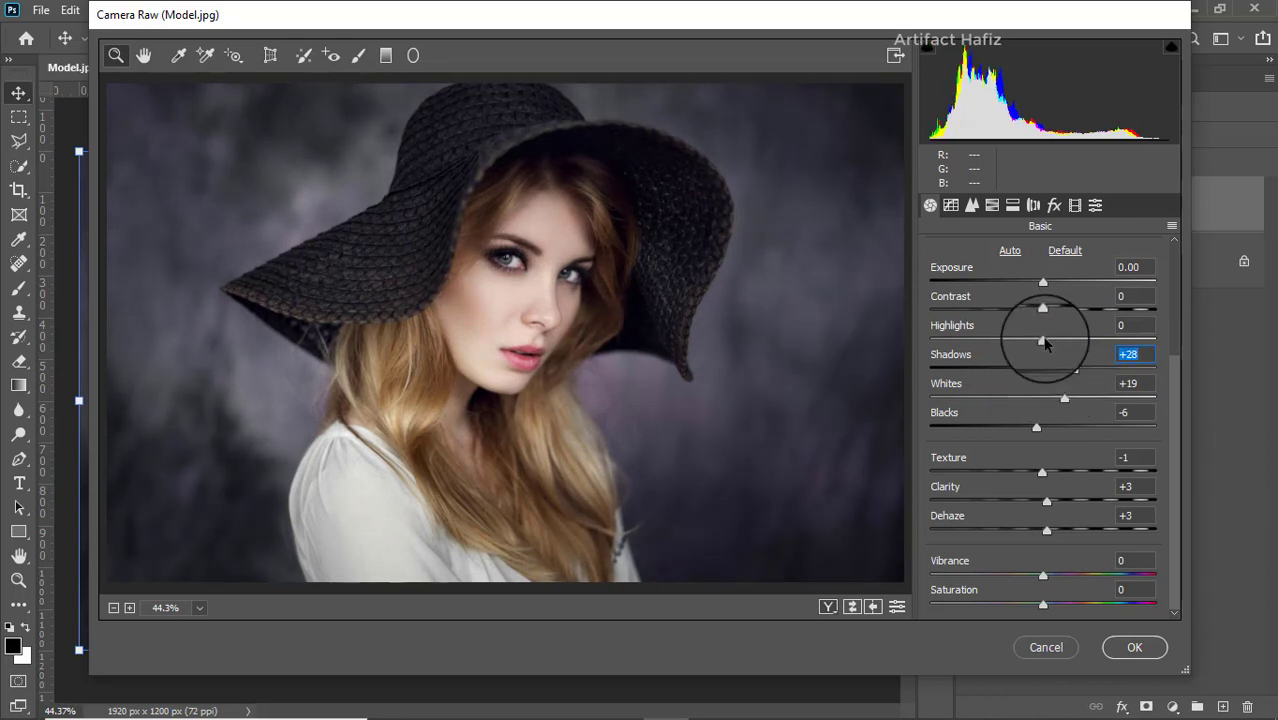
- Set the portrait's Highlights to -8, Contrast to -9, Exposure to -0.30 and Vibrance to +4
left_click_drag(1069, 346, 1034, 352)
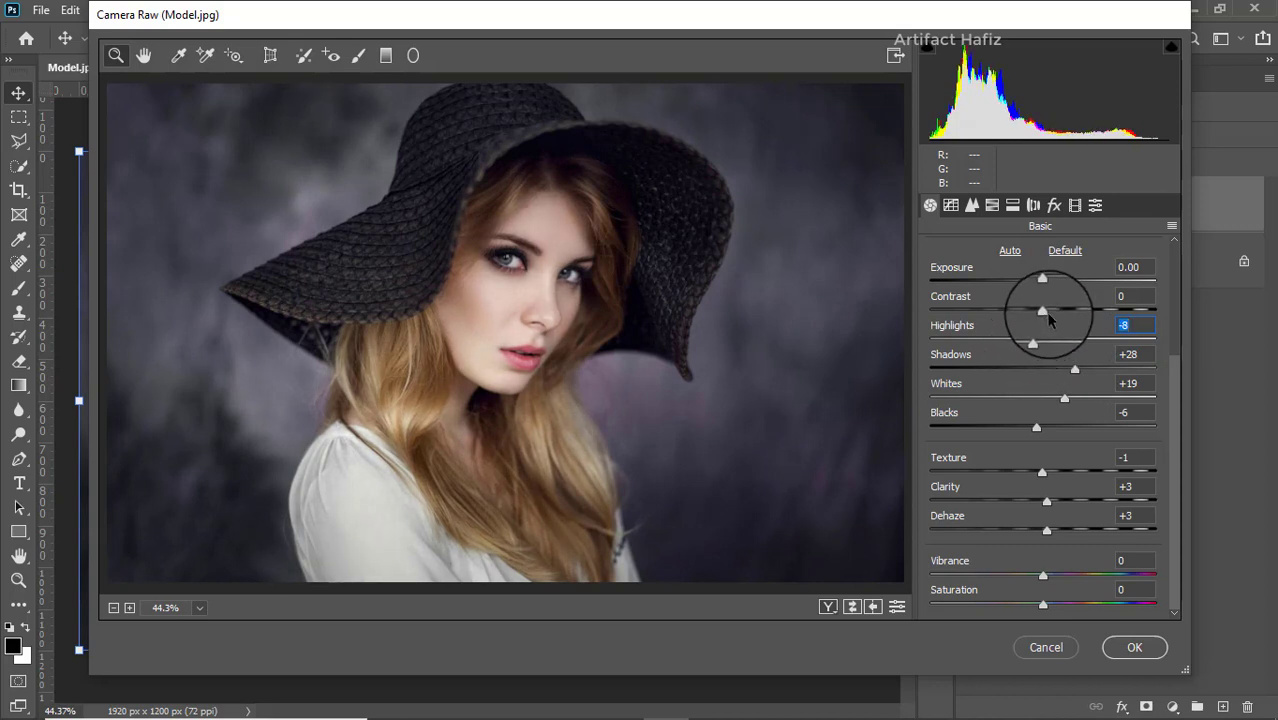
left_click_drag(1044, 313, 1037, 287)
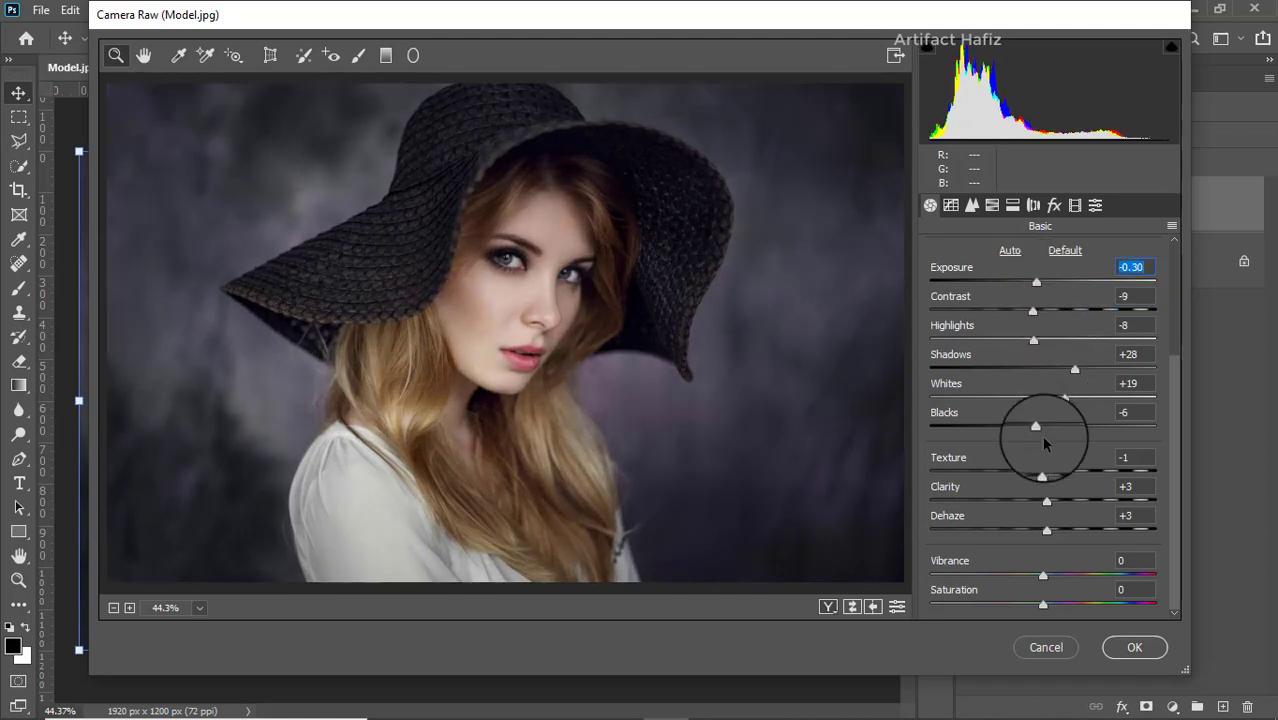
left_click(1042, 577)
left_click_drag(1045, 582, 1036, 582)
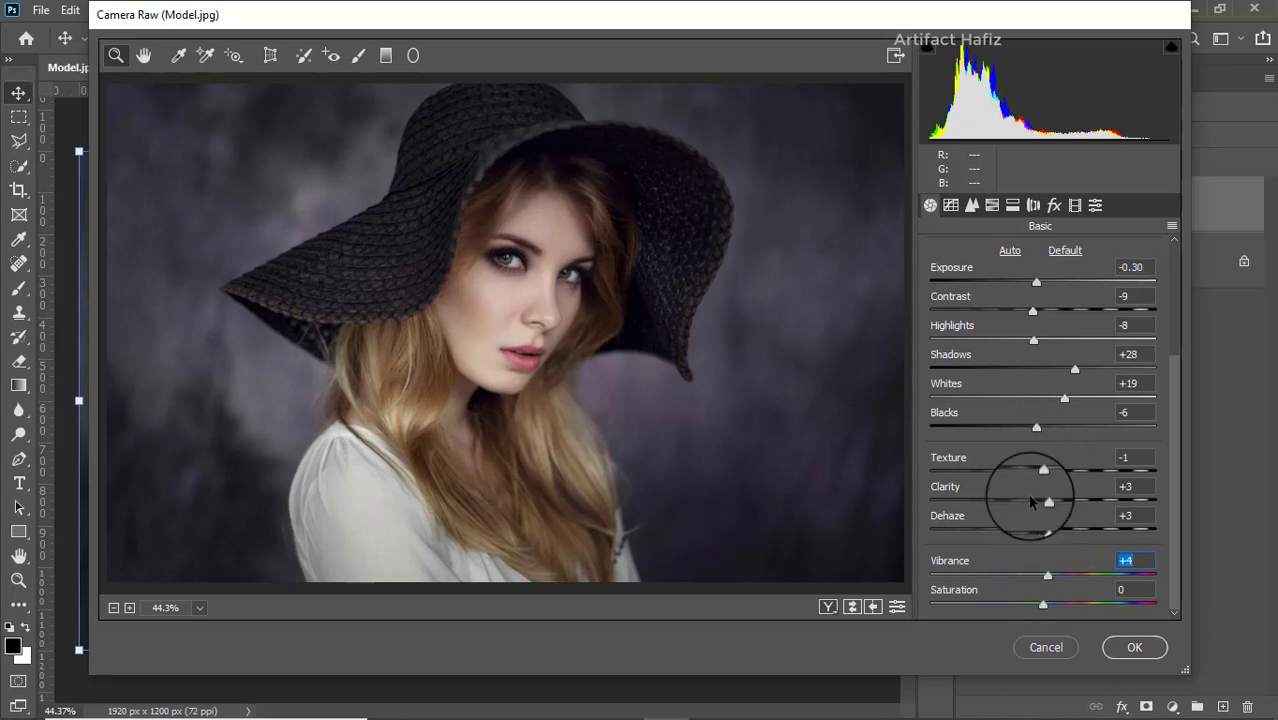
- Move the white point of the red channel's point tone curve to input 233, output 255
left_click(951, 205)
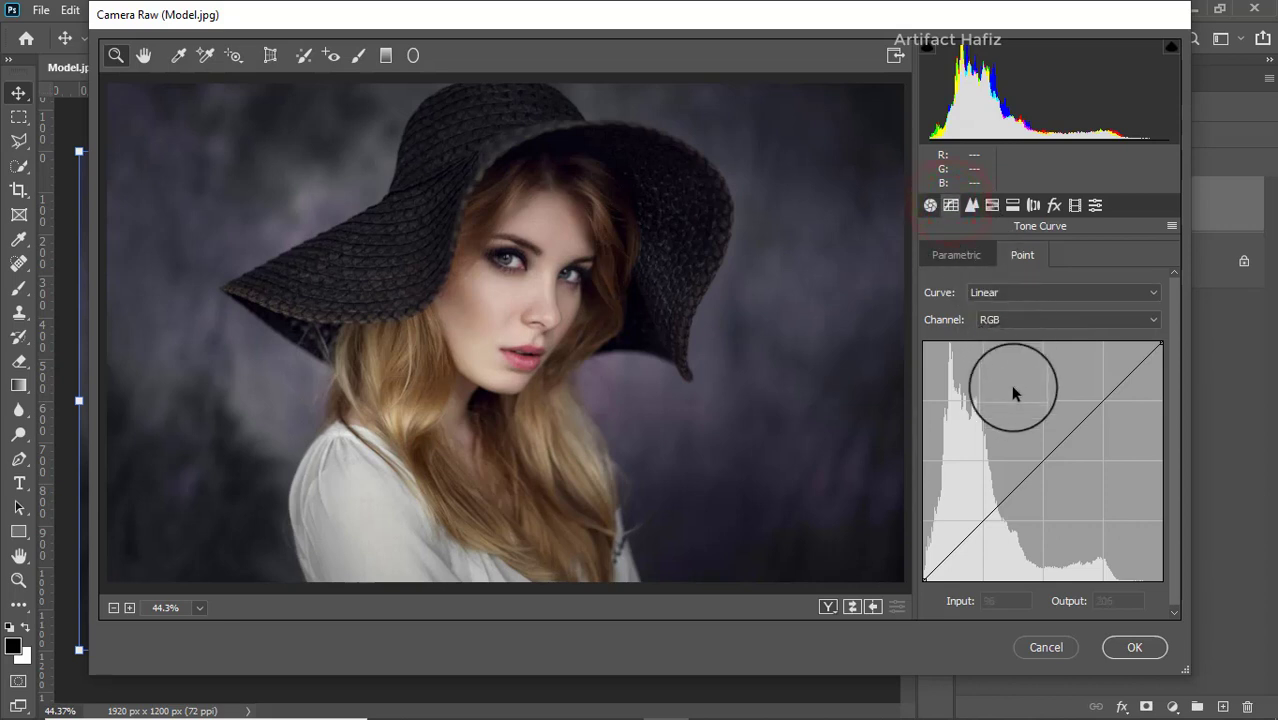
left_click(998, 320)
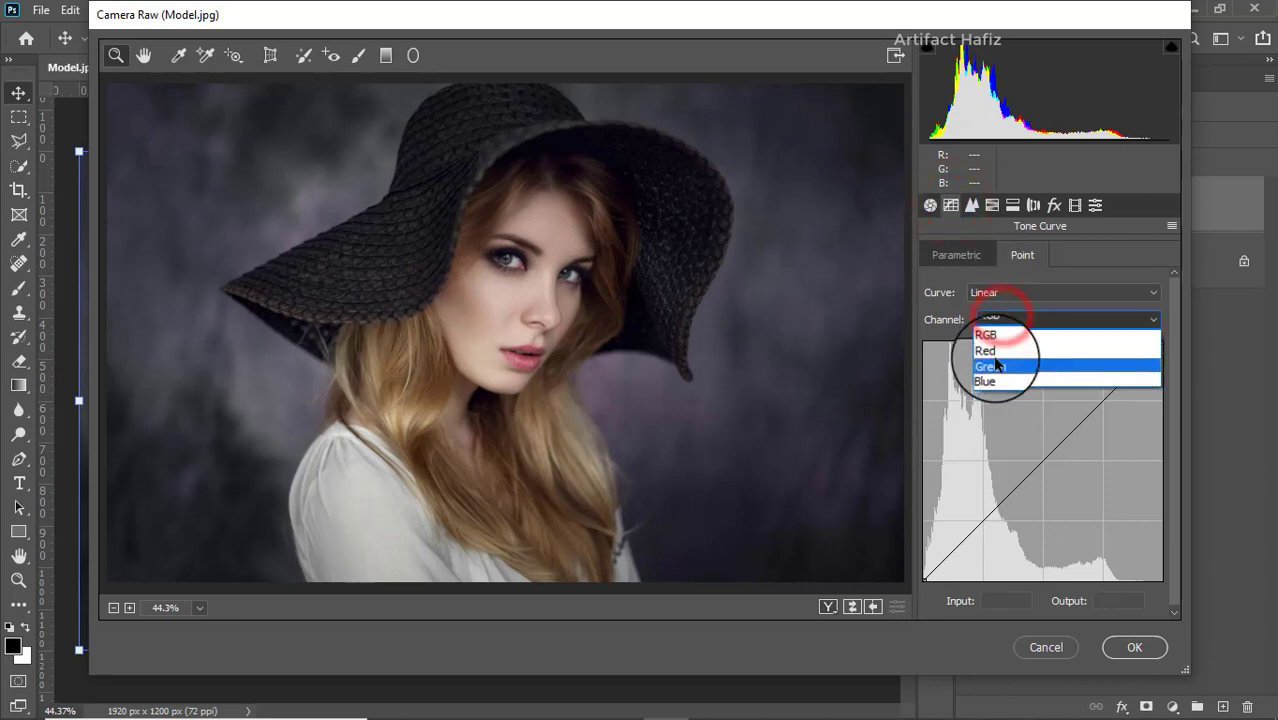
left_click(990, 351)
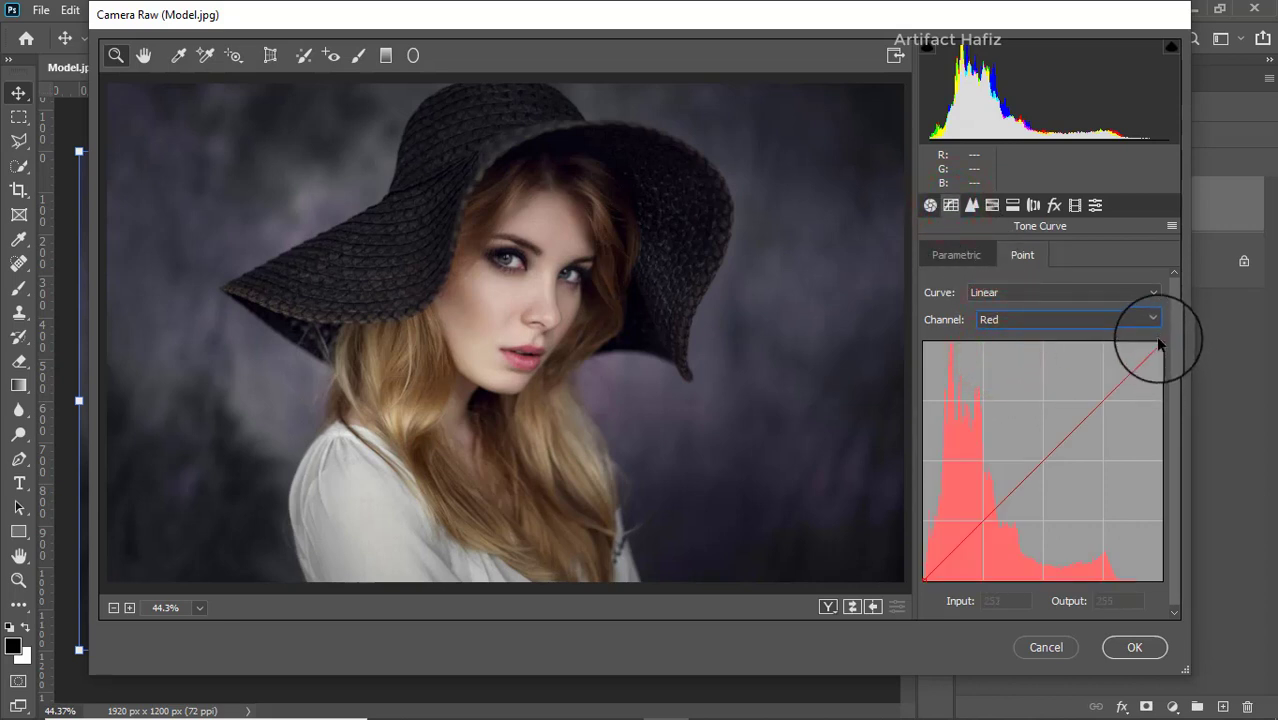
left_click_drag(1158, 343, 1141, 338)
- Move the white point of the green channel's tone curve to input 232, output 255
left_click(1053, 318)
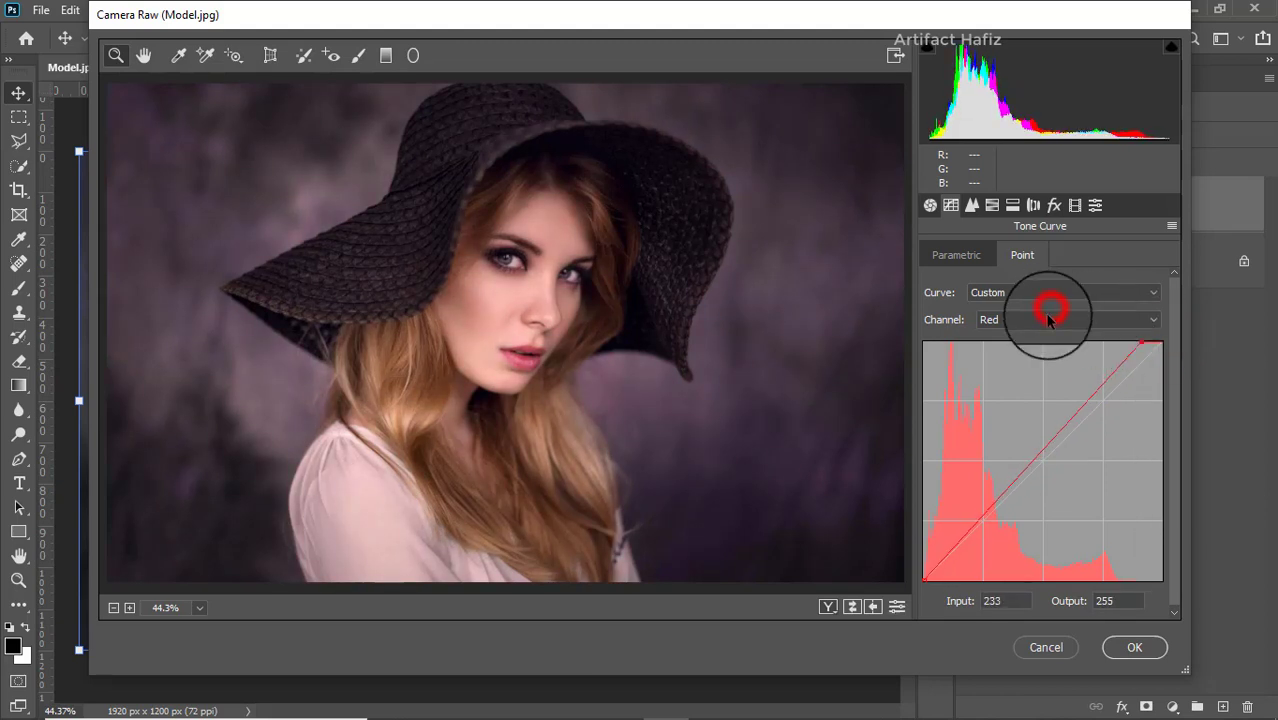
left_click(1047, 366)
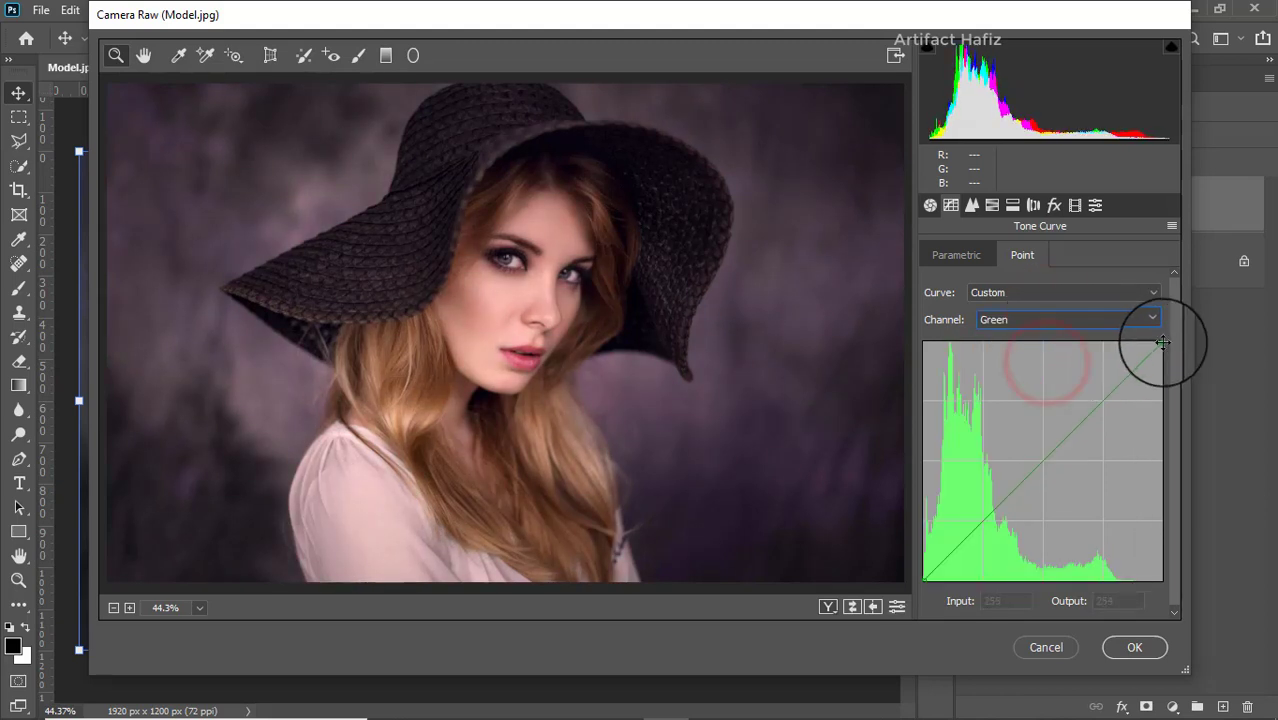
left_click_drag(1162, 341, 1141, 333)
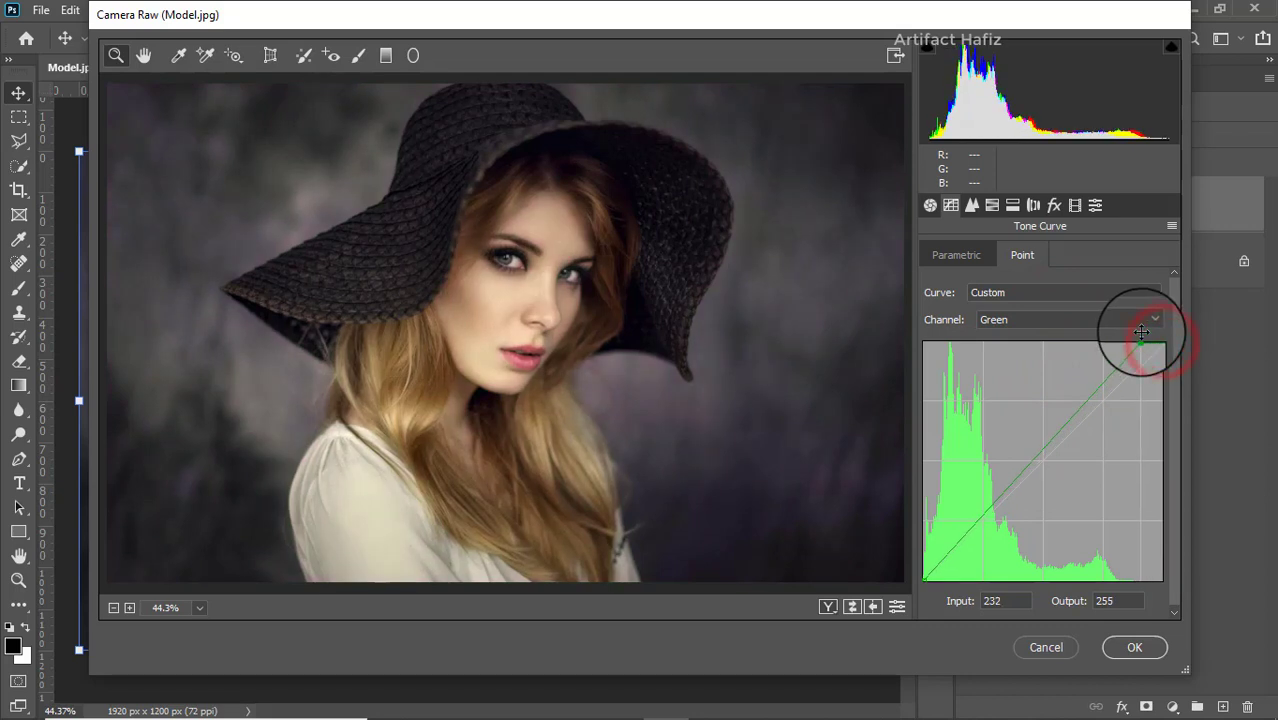
- Move the white point of the blue channel's tone curve to input 234, output 254
left_click(1043, 318)
left_click(1050, 378)
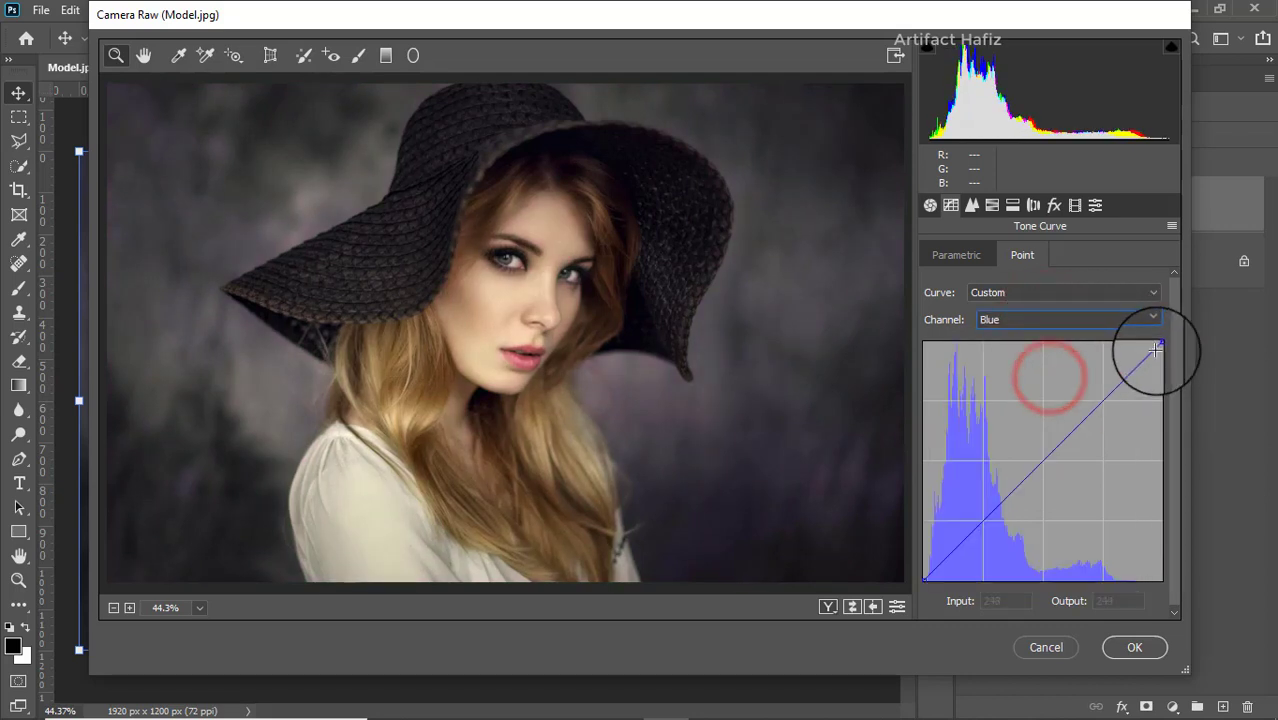
left_click_drag(1157, 346, 1143, 343)
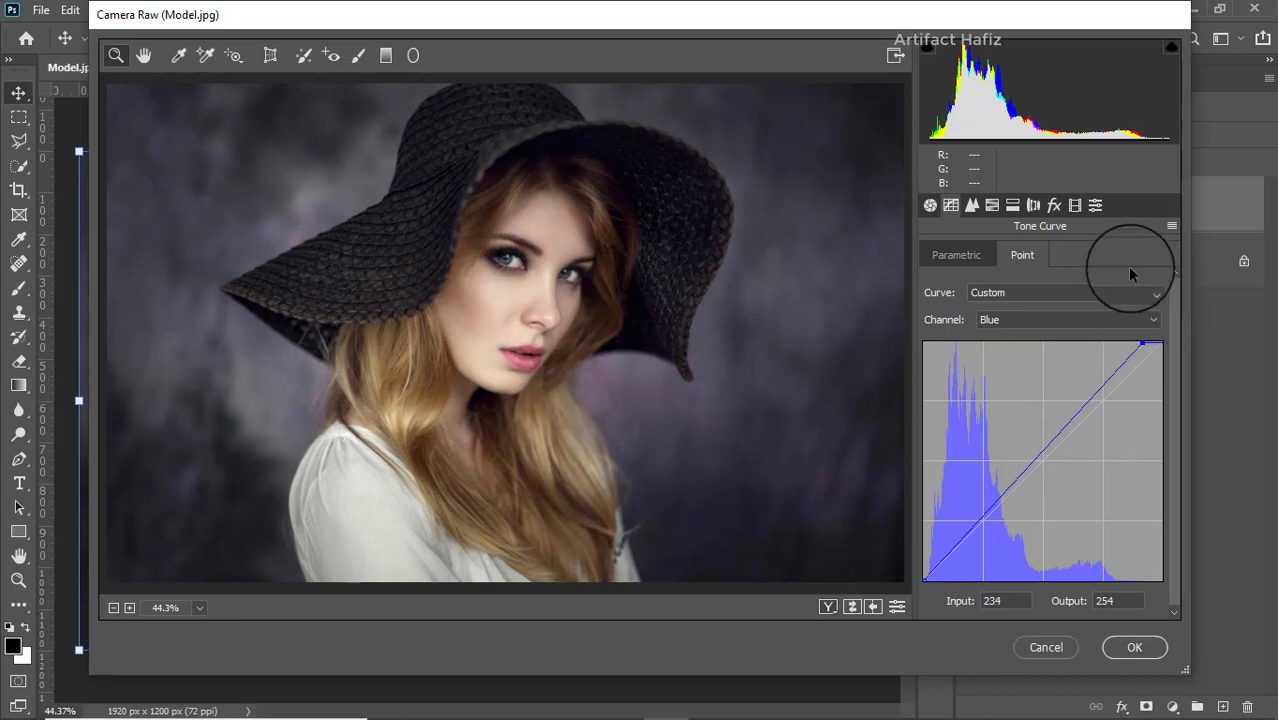
- Set the sharpening amount to 17 and the luminance noise reduction to 10
left_click(972, 206)
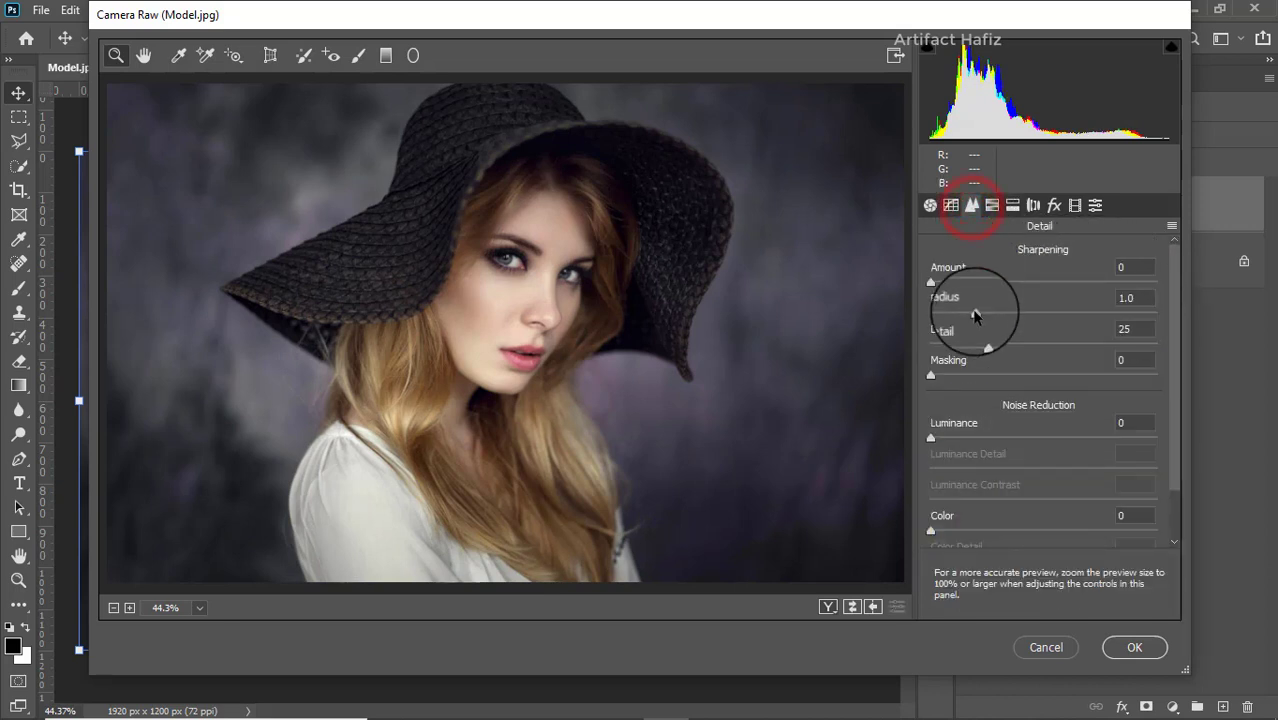
left_click_drag(933, 284, 972, 284)
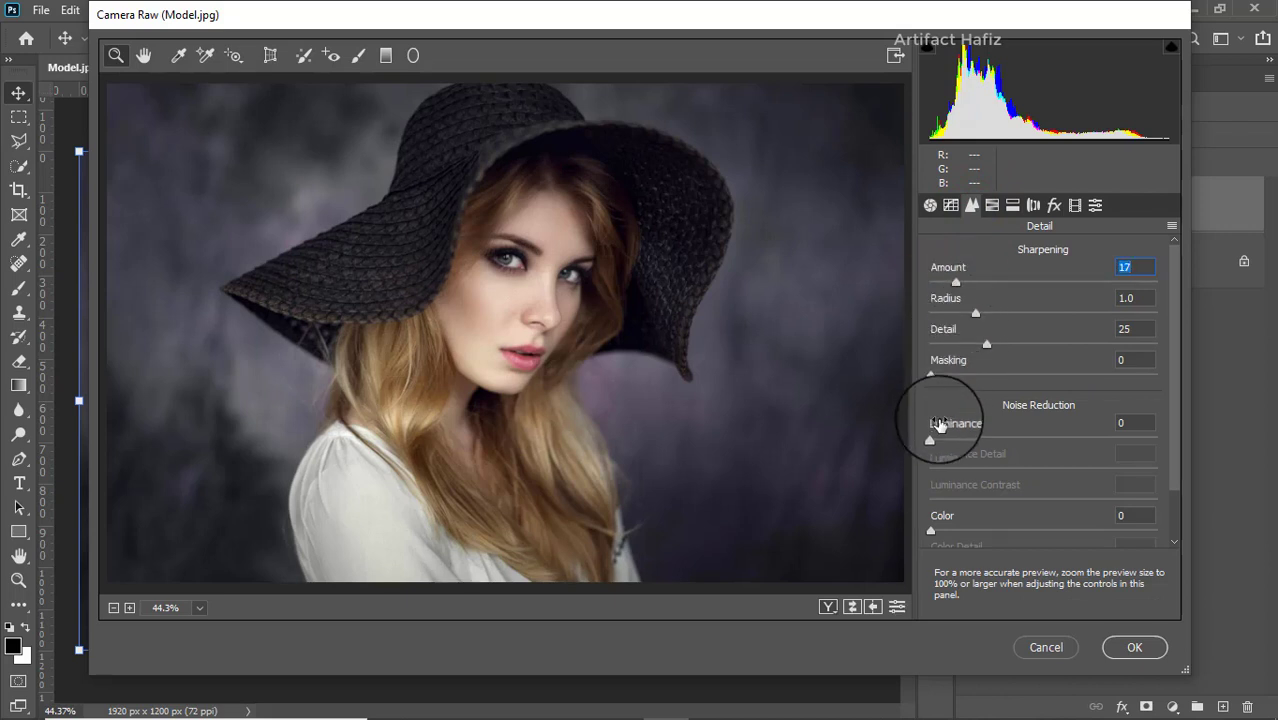
left_click_drag(933, 440, 957, 440)
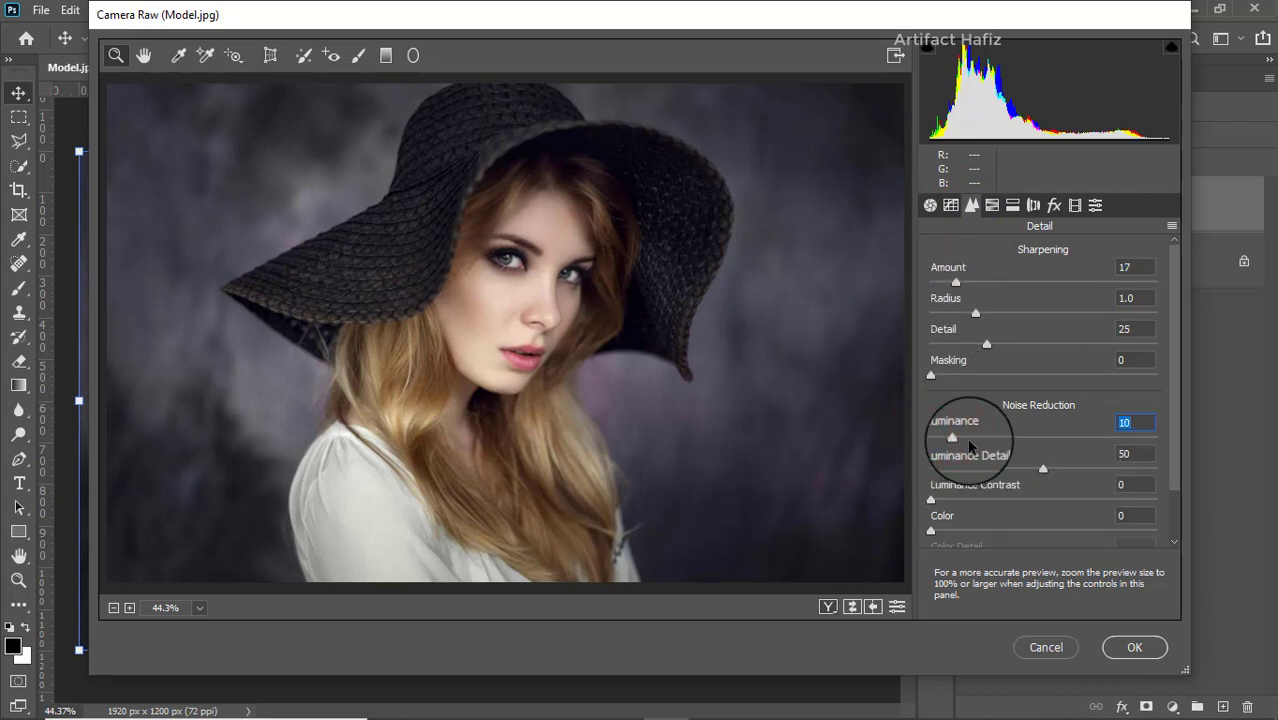
- Set the HSL saturation to Reds +24, Oranges +10, Yellows +18, Greens -57, Aquas +43, Blues +34, Purples -52 and Magentas -65
left_click(992, 205)
left_click(998, 257)
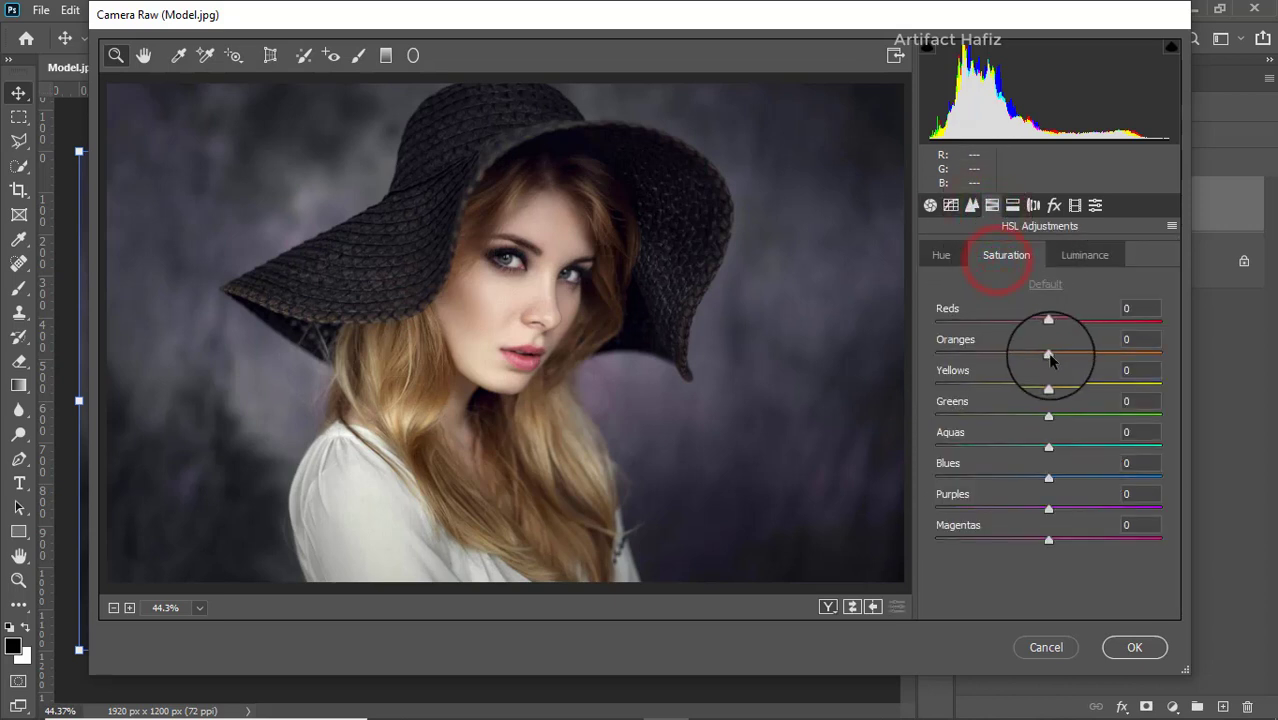
left_click_drag(1049, 353, 1065, 367)
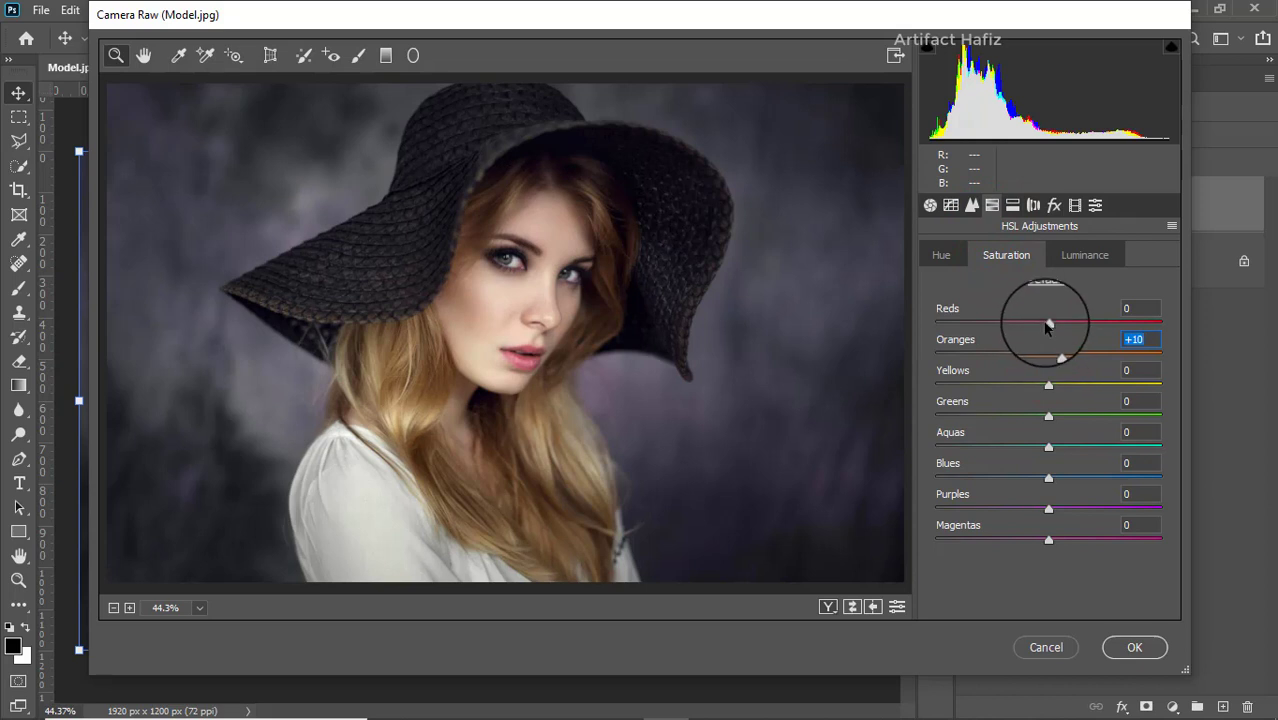
left_click_drag(1047, 324, 1074, 322)
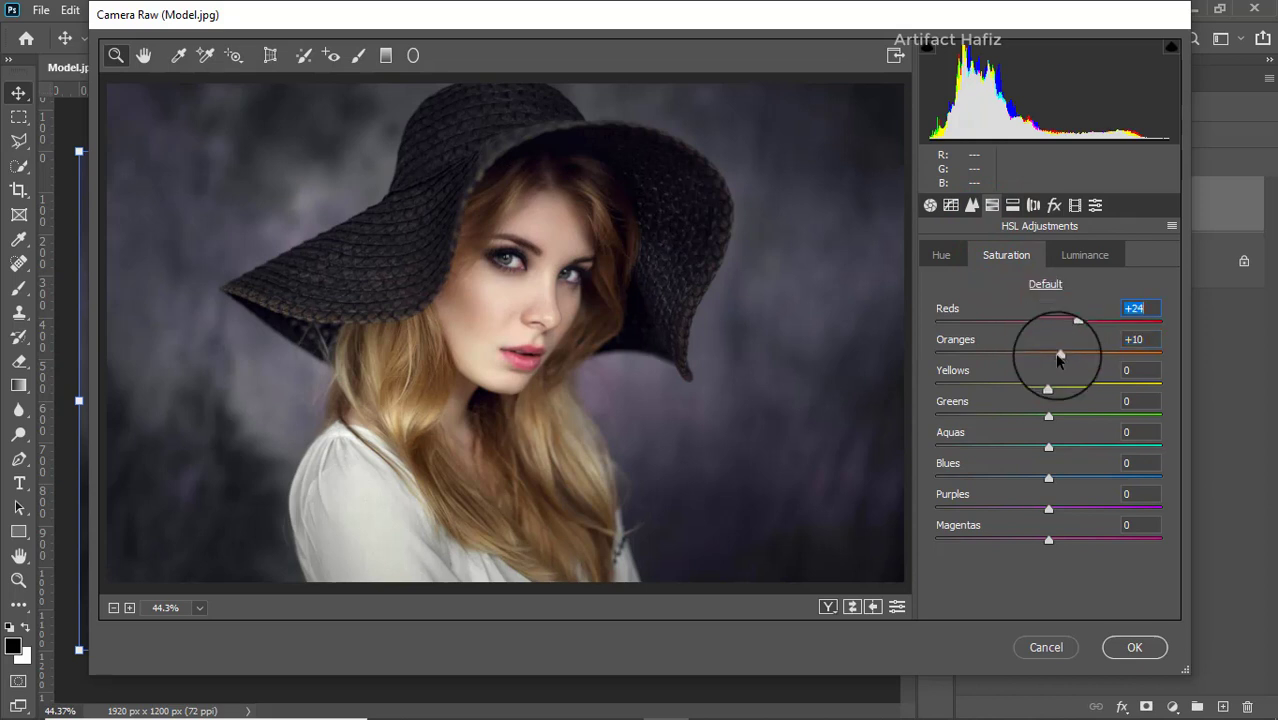
left_click_drag(1049, 388, 986, 420)
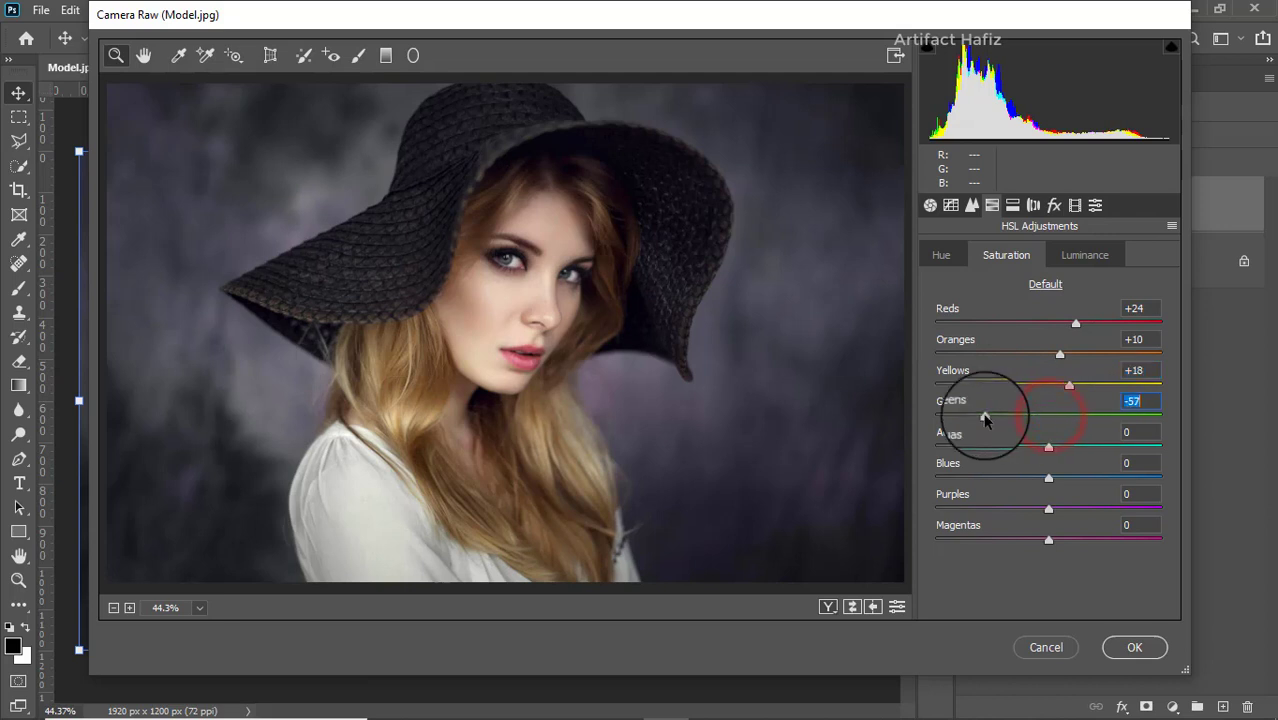
left_click(1048, 446)
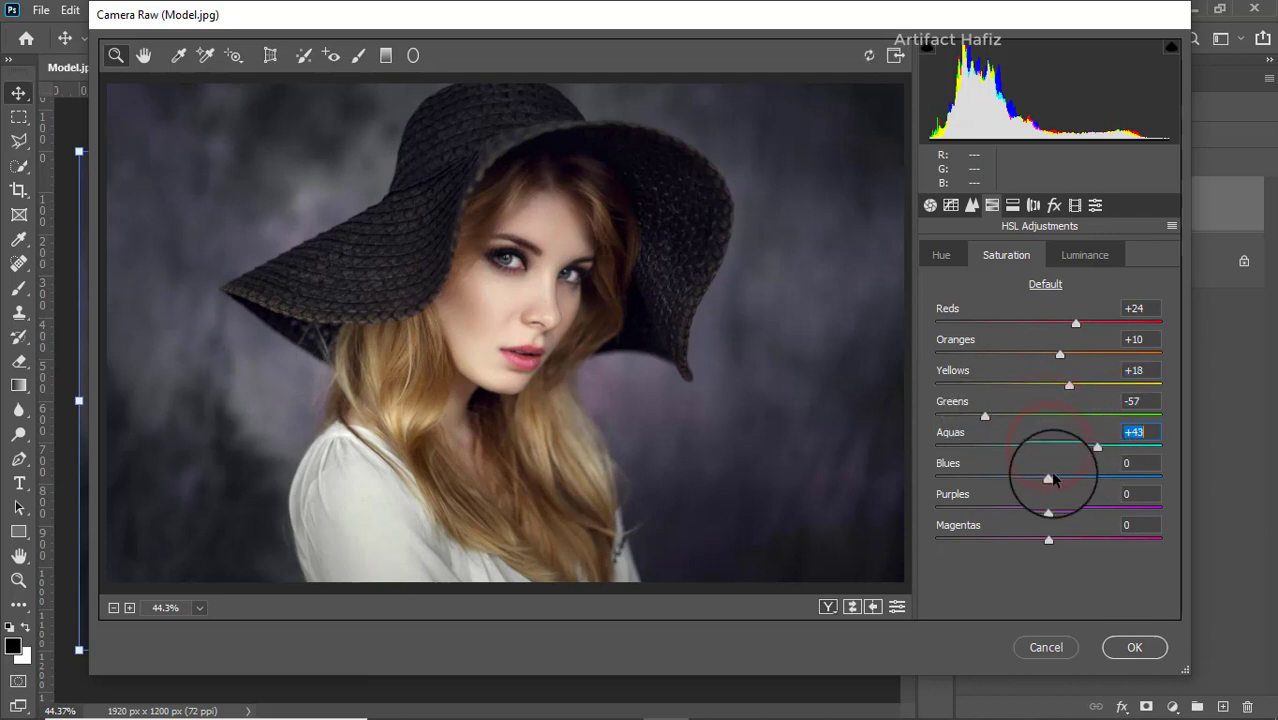
mouse_move(1048, 477)
left_mouse_down()
mouse_move(1087, 485)
mouse_move(976, 540)
left_mouse_up()
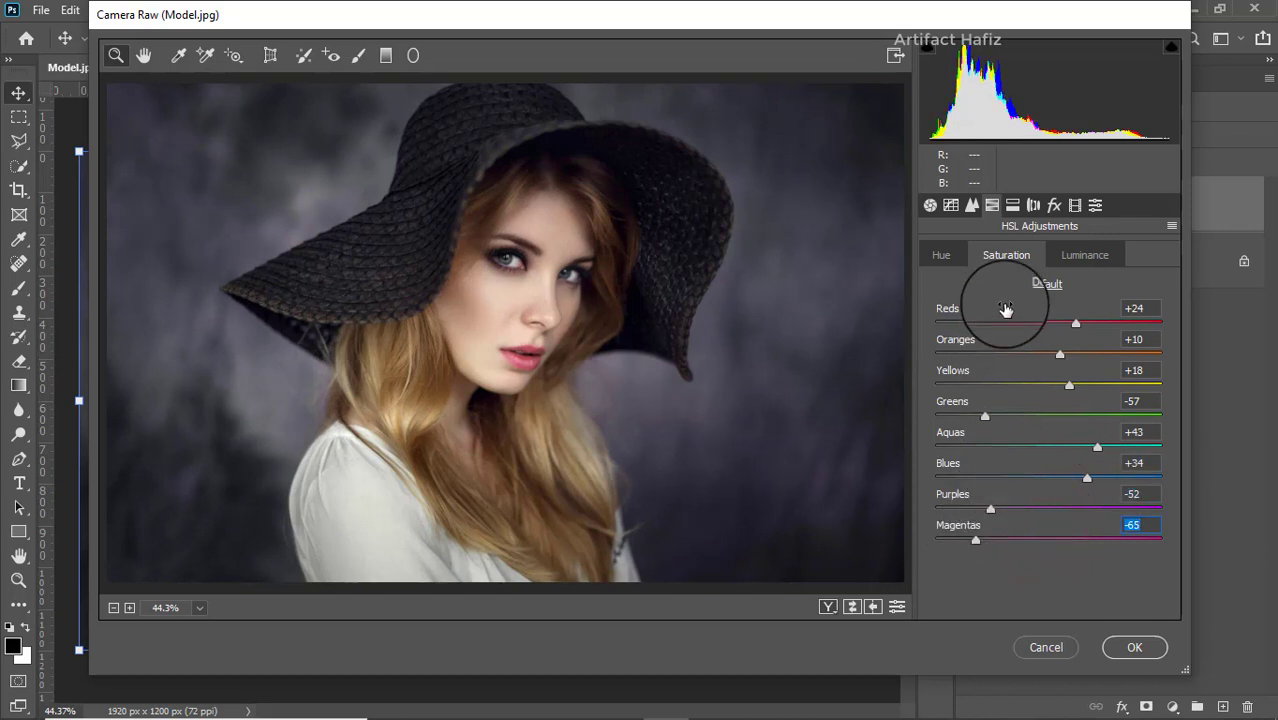
- Set the HSL luminance of Oranges to -3, Yellows to -3 and Reds to -4
left_click(1082, 255)
left_click_drag(1048, 352, 1040, 388)
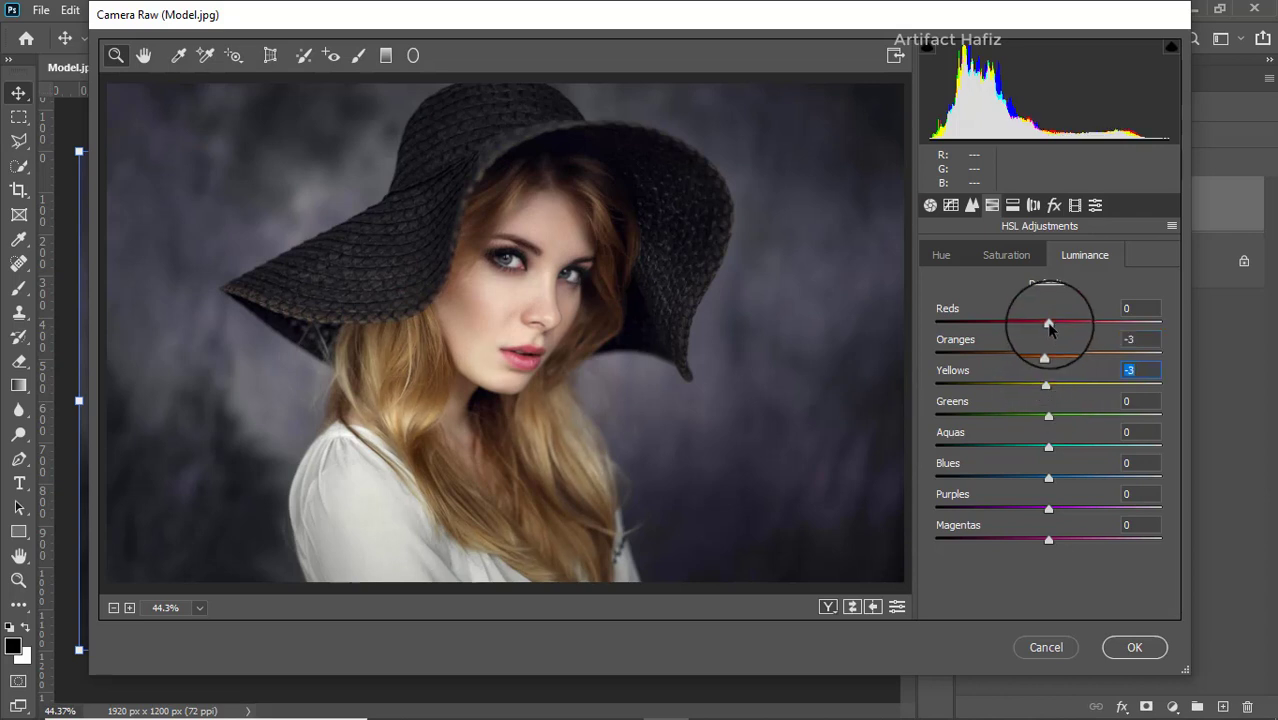
left_click_drag(1050, 328, 1046, 330)
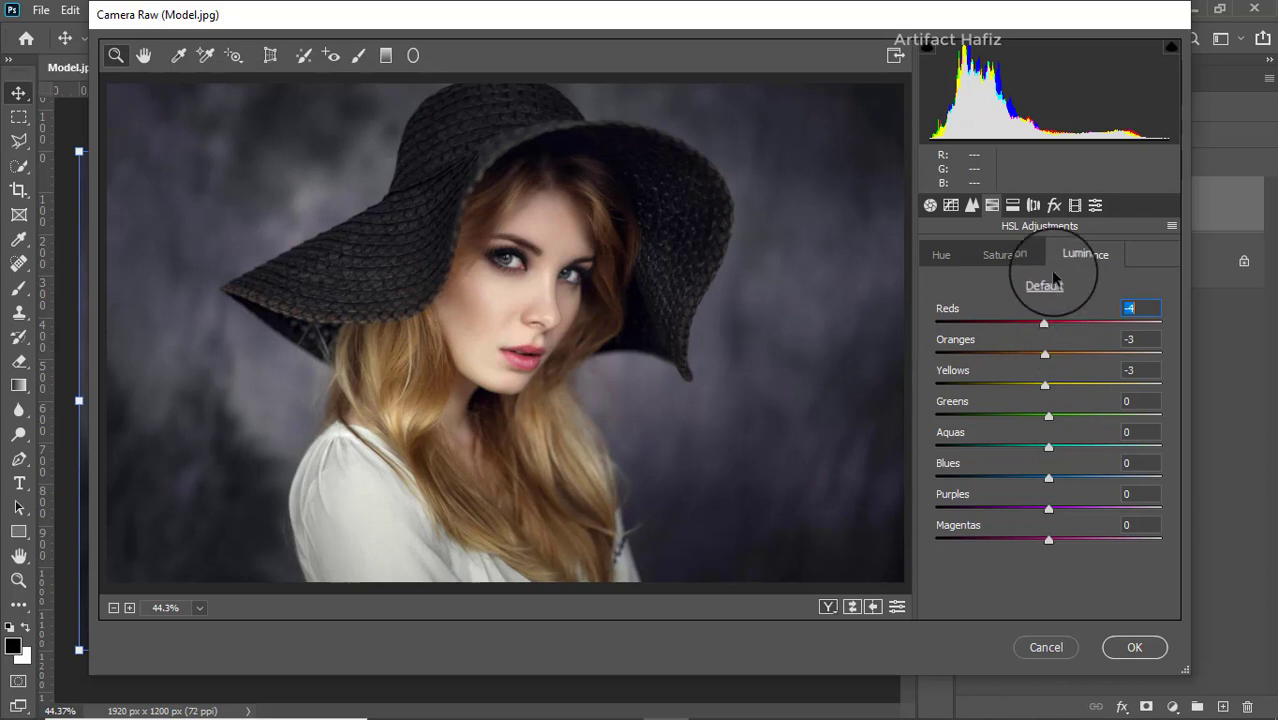
- Set the calibration saturation to +4 for Red Primary, +8 for Green Primary and +5 for Blue Primary, and apply the Camera Raw filter
left_click(1076, 206)
left_click_drag(1049, 410, 1026, 423)
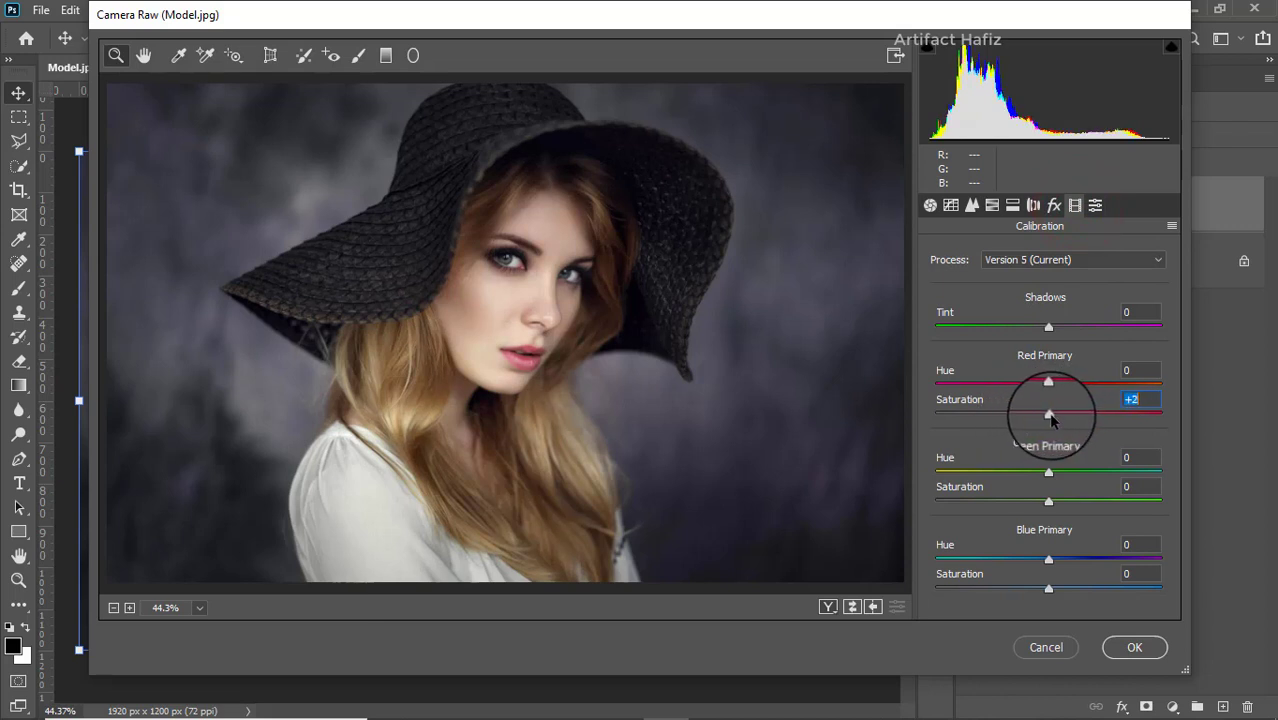
left_click_drag(1049, 500, 1060, 505)
left_click(1049, 586)
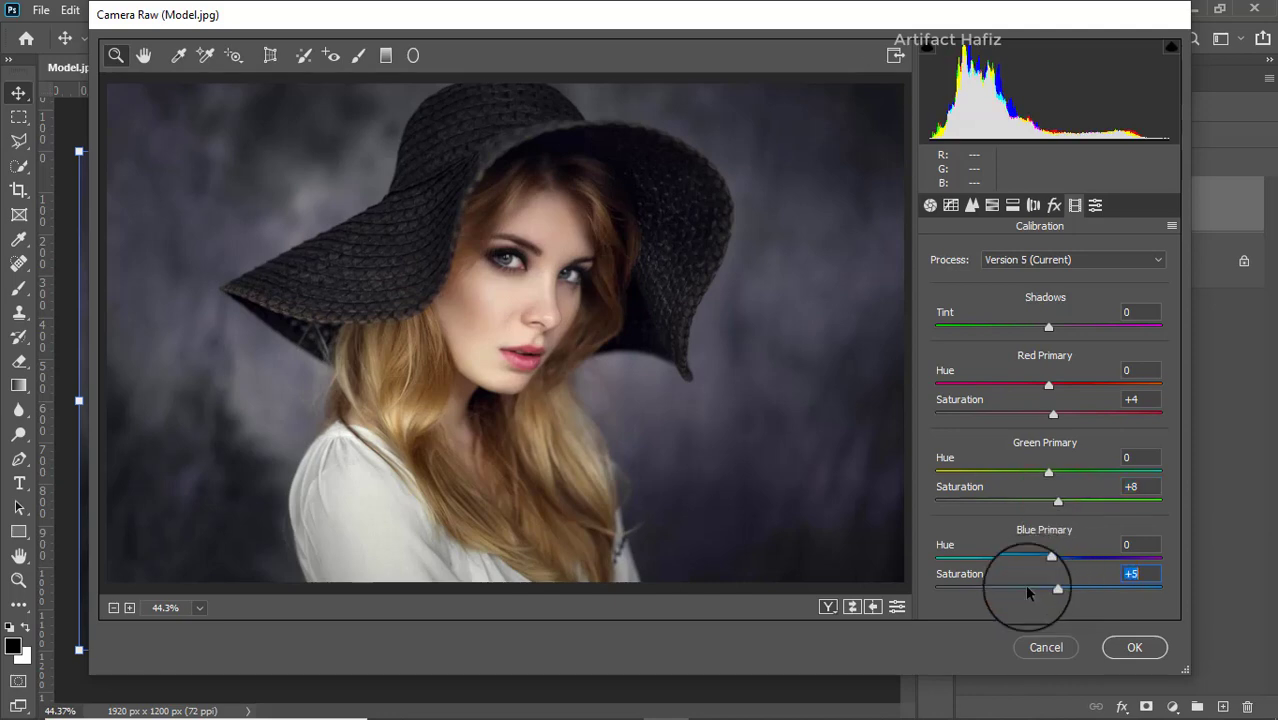
left_click(1132, 650)
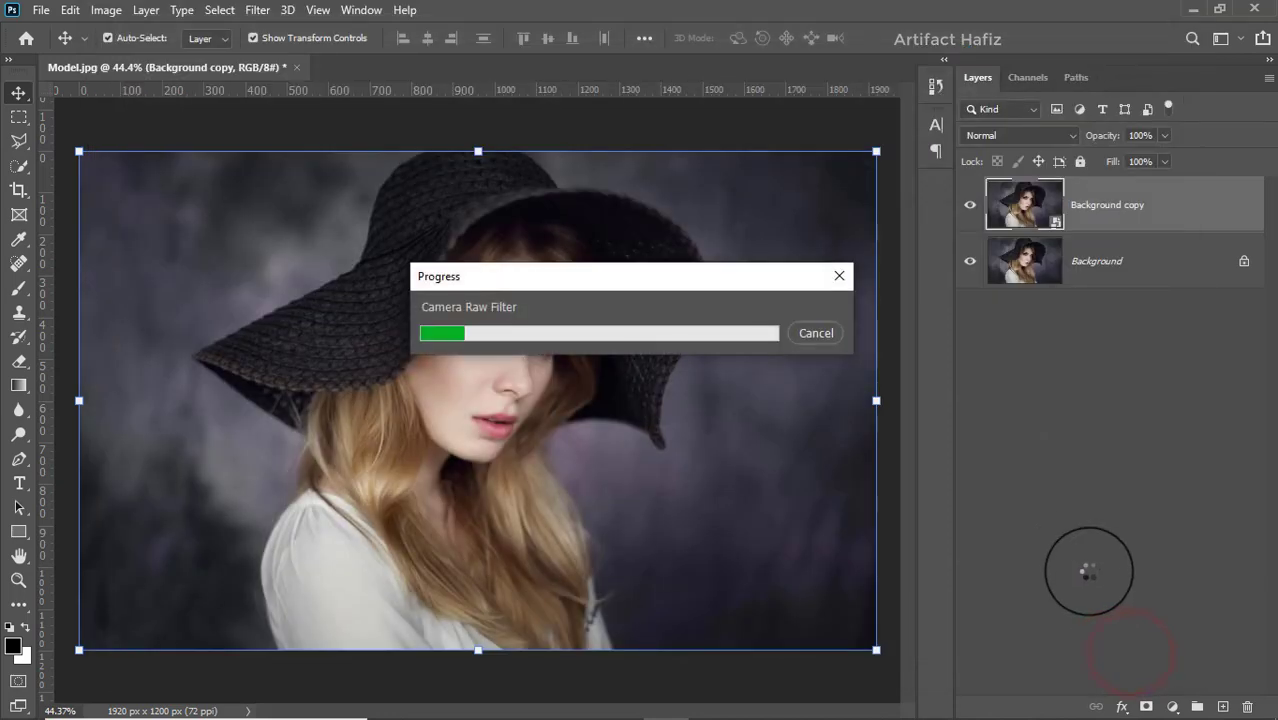
- Compare the picture with the filtered Background copy layer hidden and shown, keeping that layer visible and selected
left_click(970, 207)
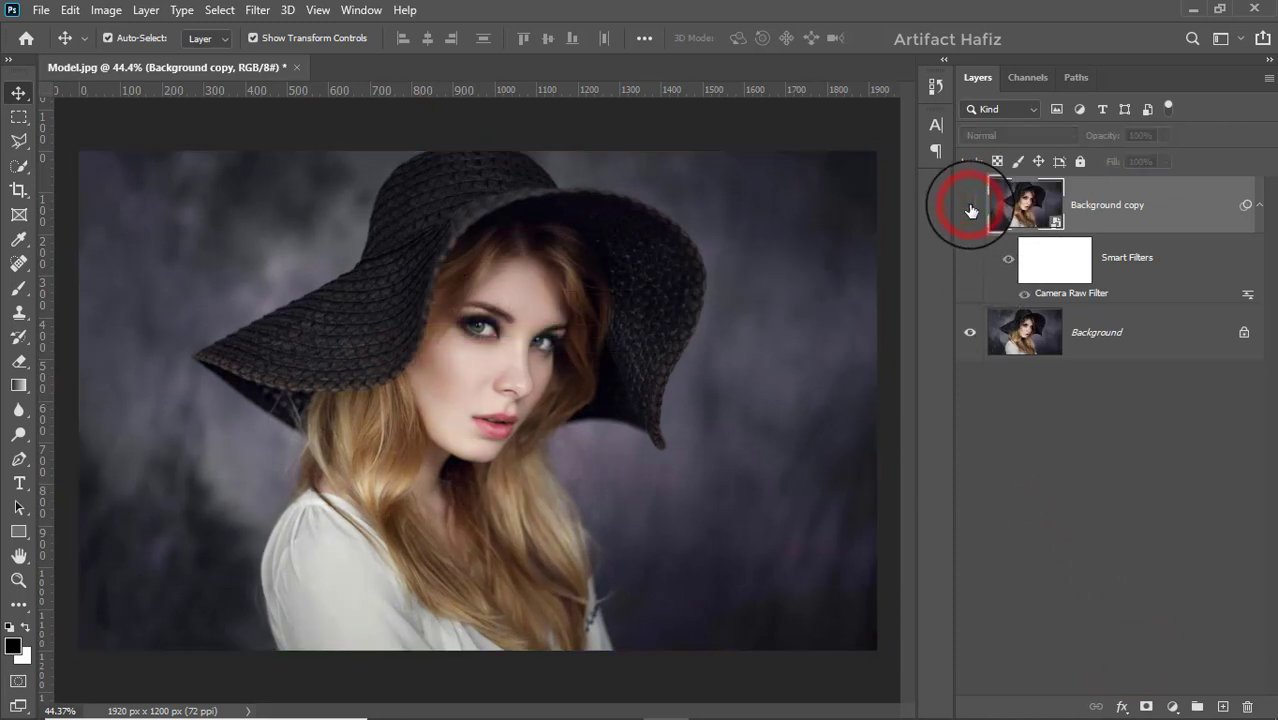
left_click(970, 207)
left_click(1140, 205)
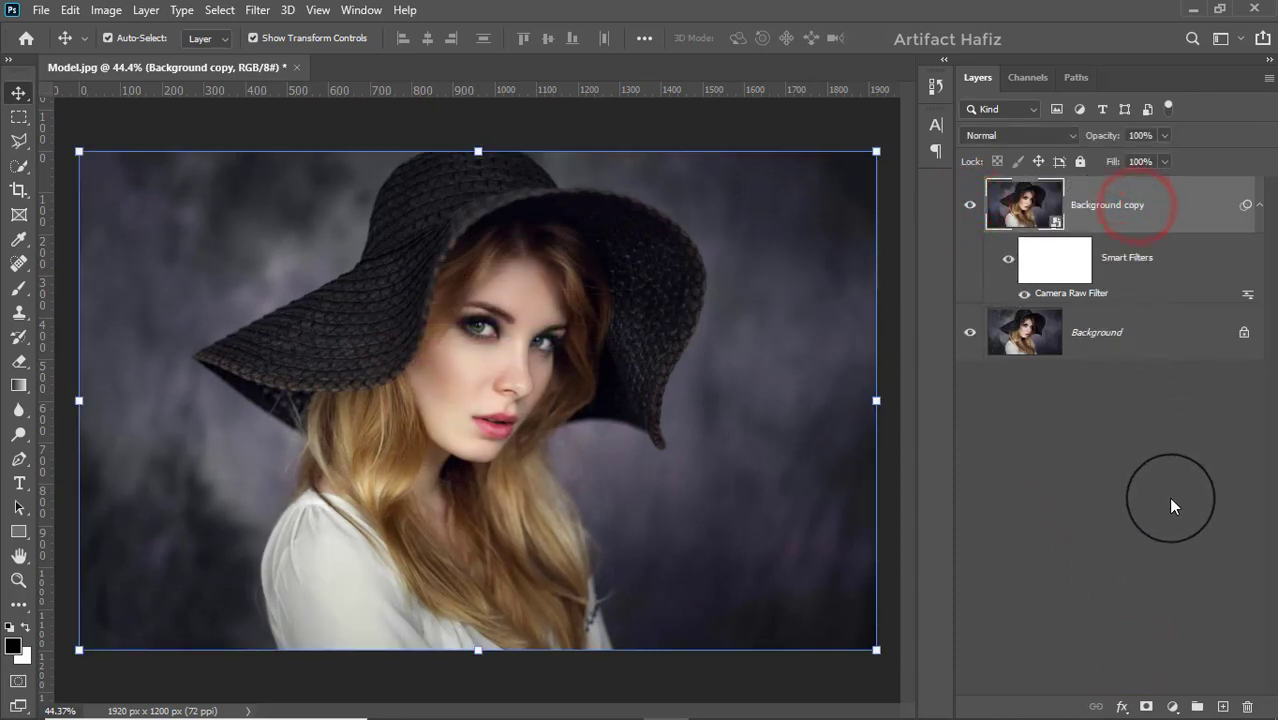
- Add a new empty layer above Background copy and fill it with the Clouds render filter
left_click(1220, 708)
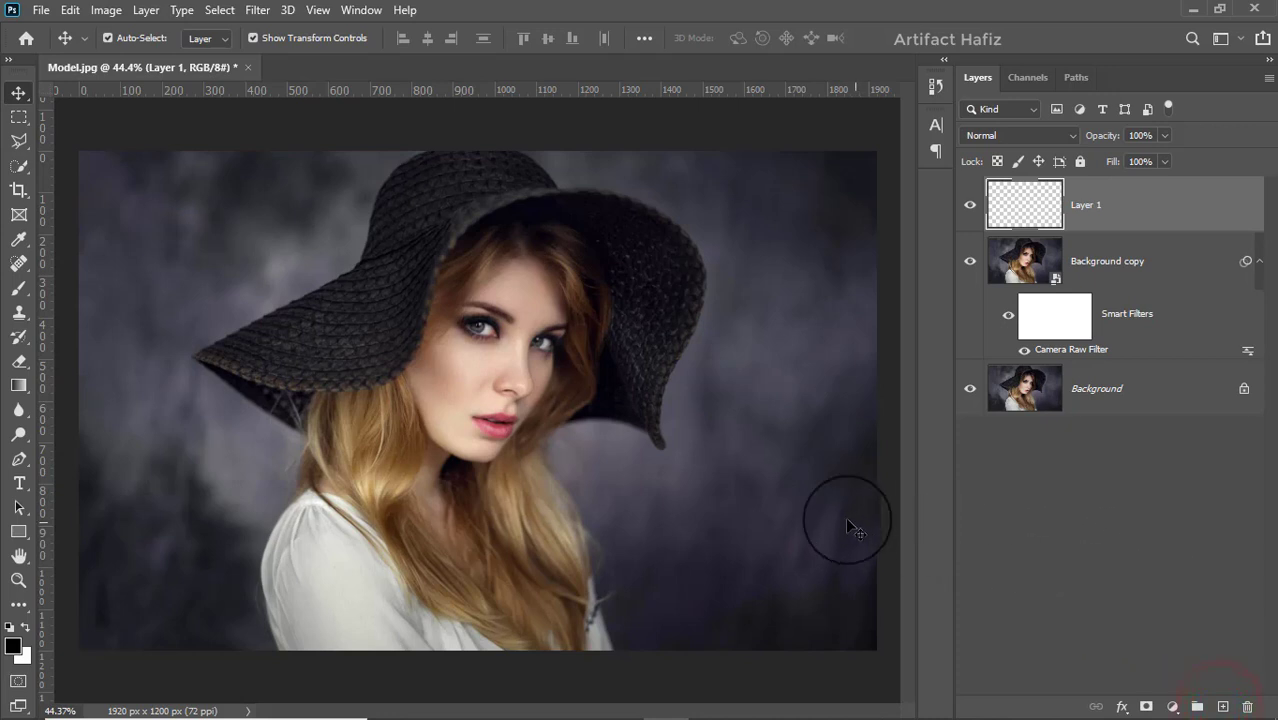
left_click(252, 11)
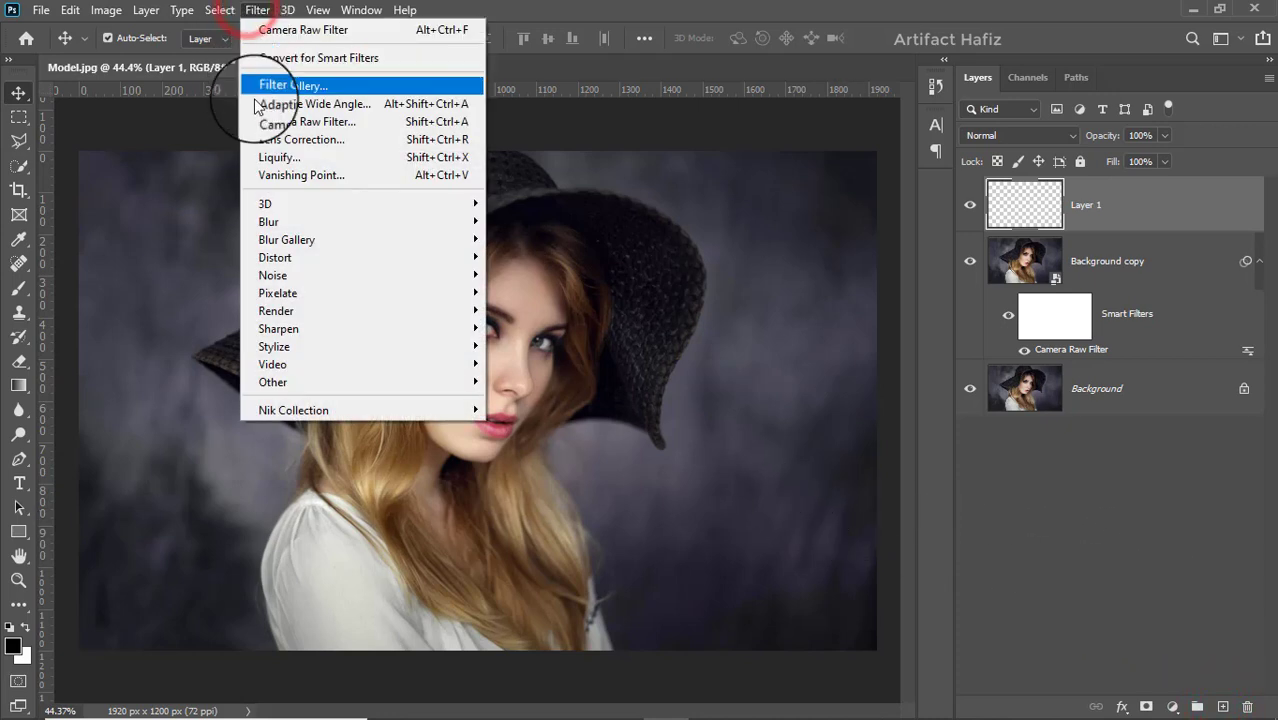
mouse_move(305, 347)
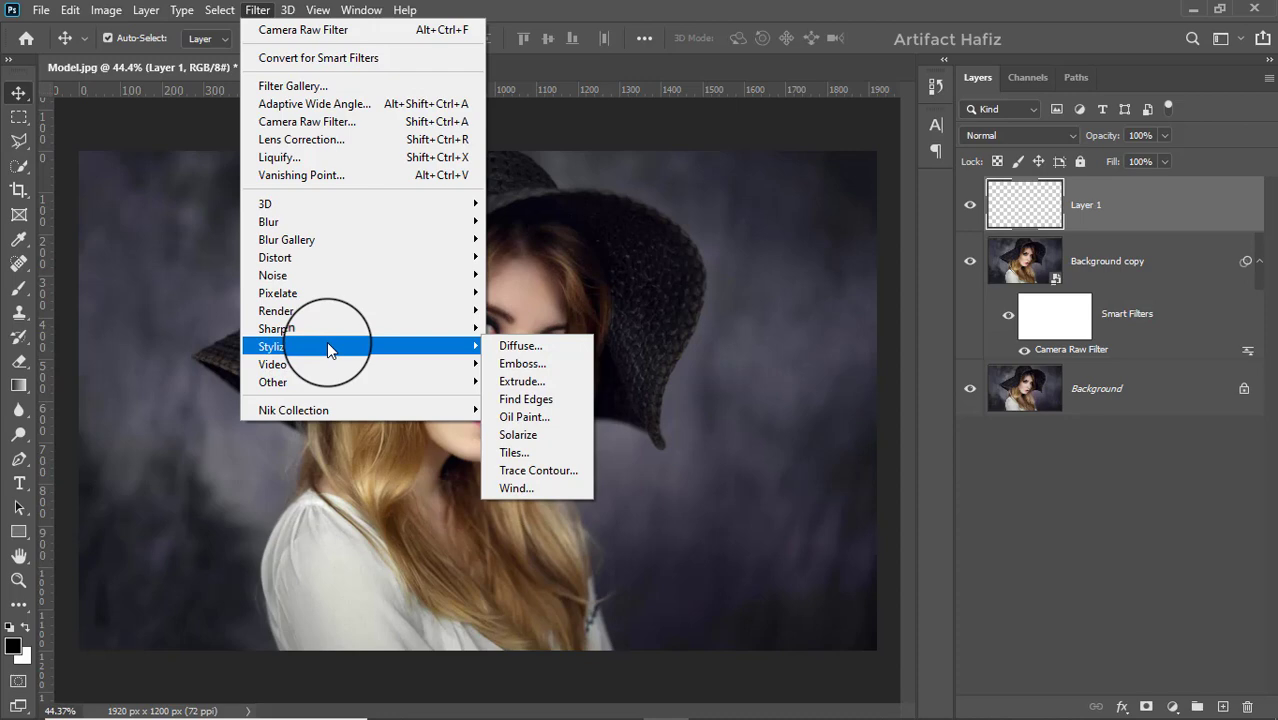
mouse_move(436, 310)
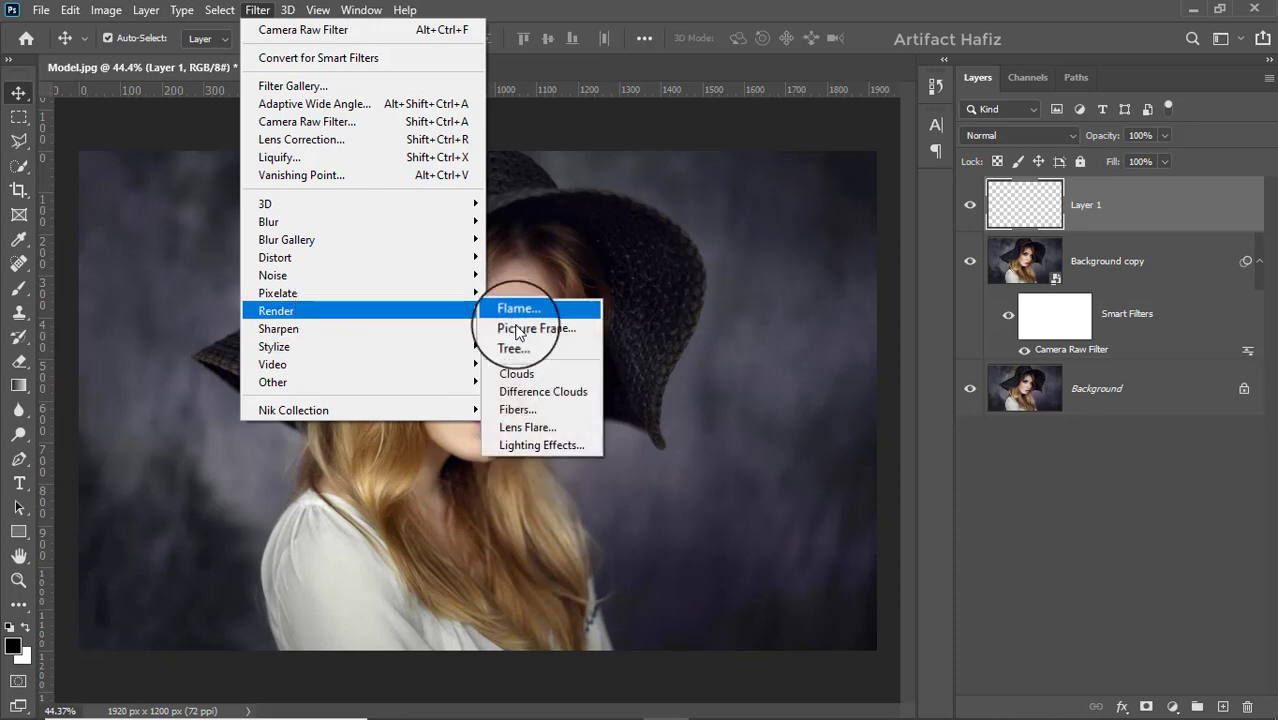
left_click(518, 373)
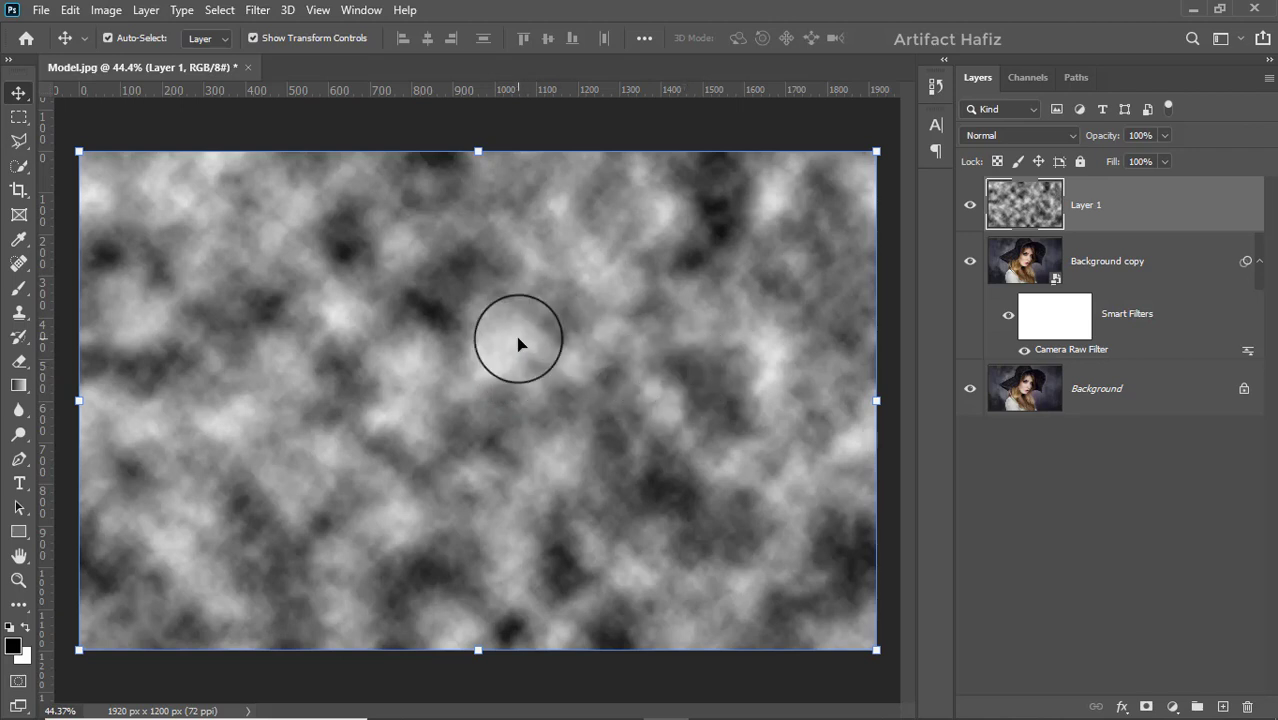
- Set the clouds layer's blend mode to Screen
left_click(985, 135)
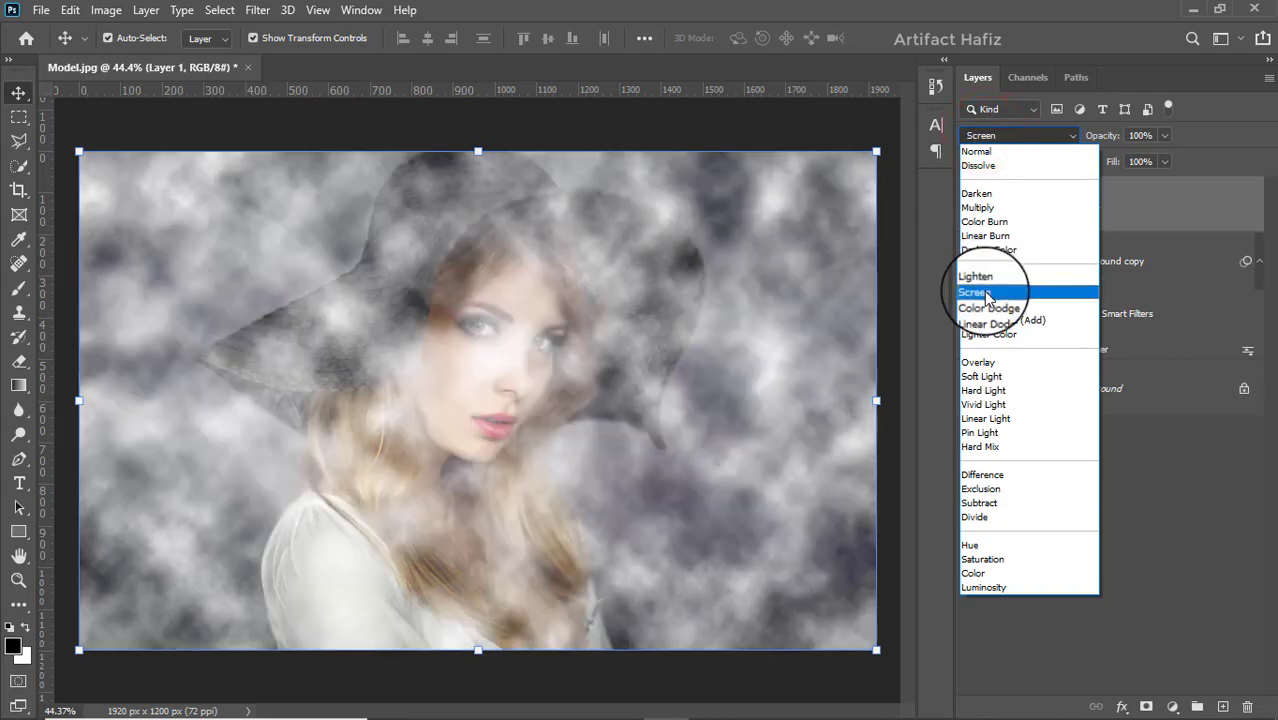
left_click(985, 294)
left_click(543, 419)
- Scale the clouds layer up proportionally to about 816% and move it so it covers the whole picture
scroll(461, 362, "down", 7)
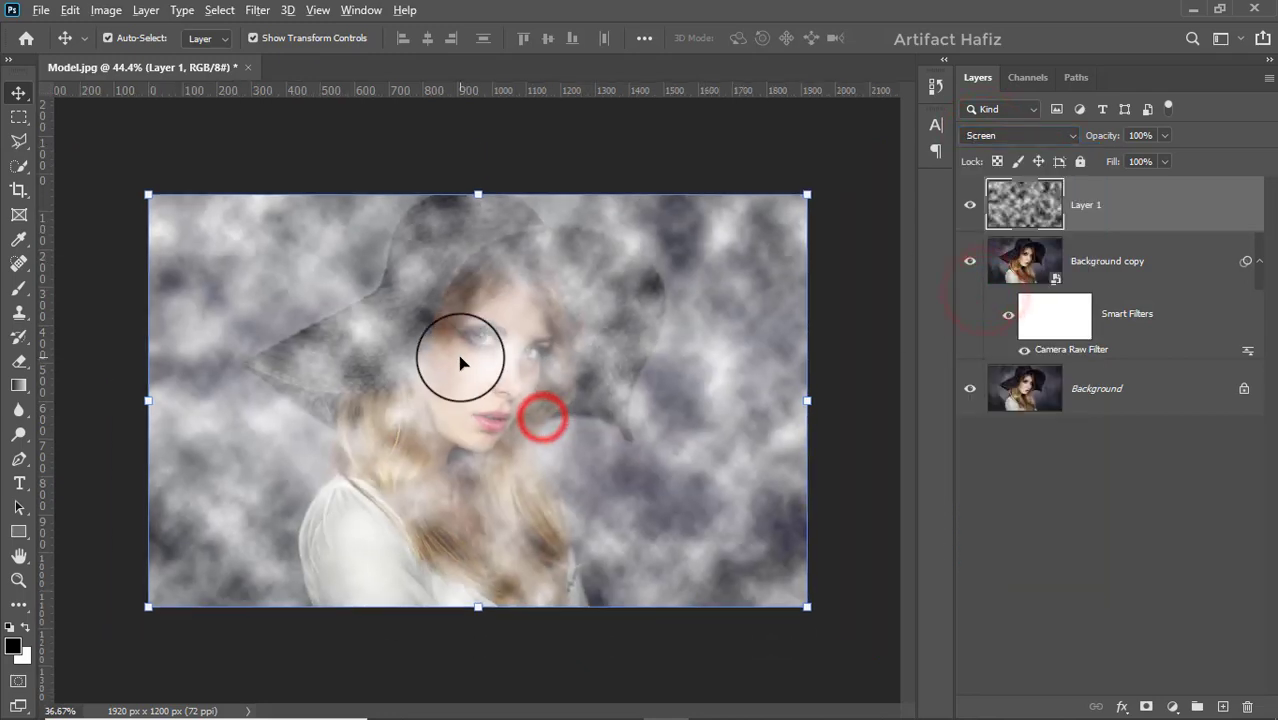
scroll(461, 372, "down", 2)
left_click_drag(540, 440, 860, 650)
scroll(600, 530, "down", 3)
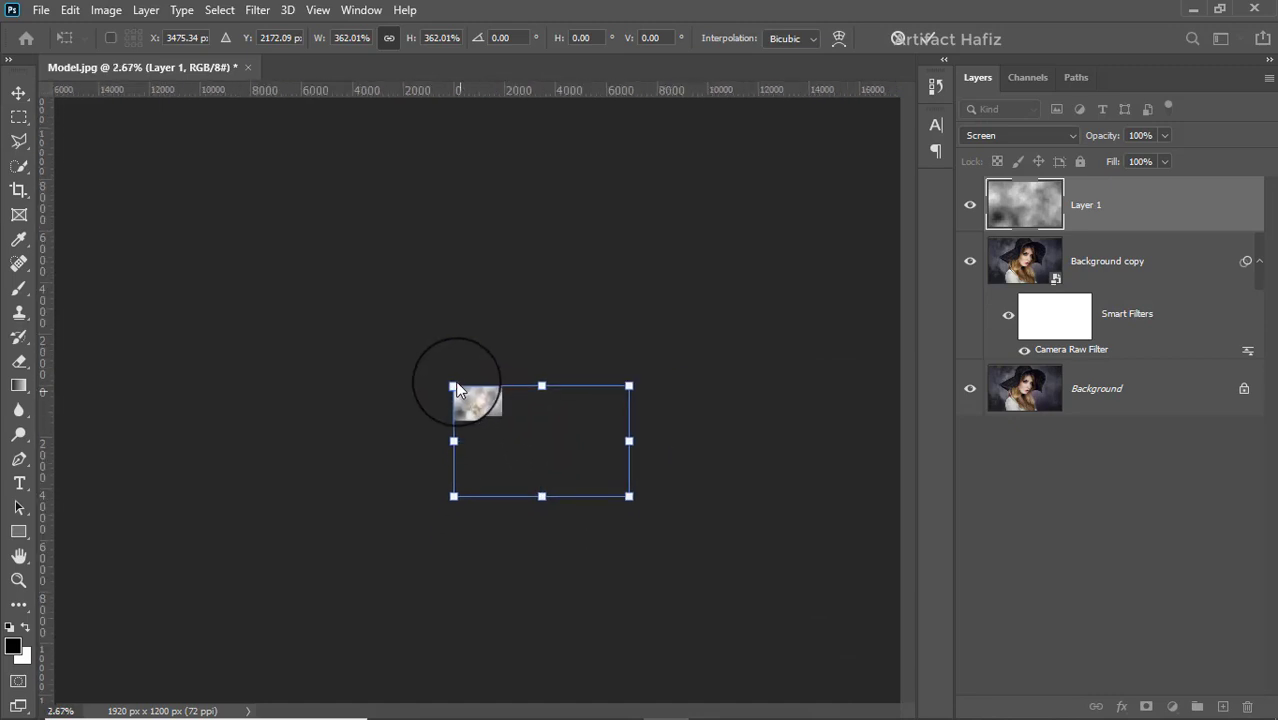
left_click_drag(453, 385, 234, 245)
left_click_drag(458, 366, 608, 222)
scroll(470, 418, "up", 2)
scroll(476, 425, "up", 4)
scroll(556, 379, "down", 4)
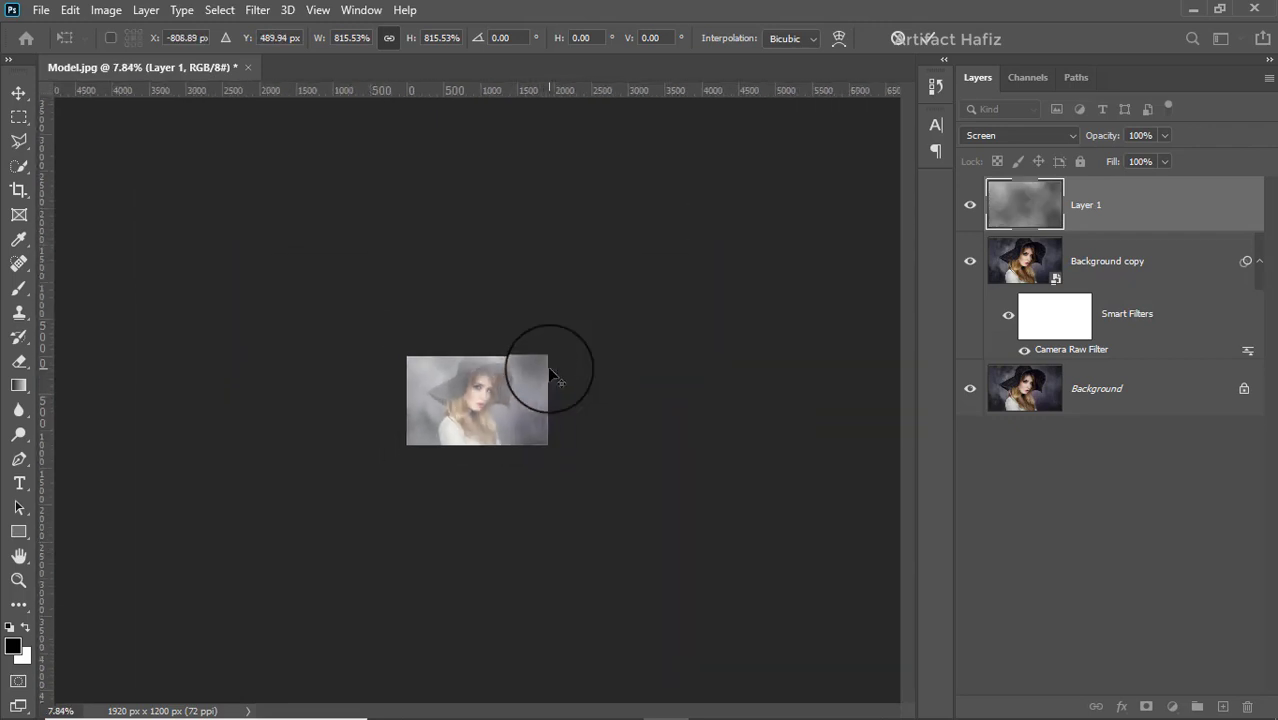
- Reduce the clouds layer's scale to about 634%, apply the transform, and reposition the layer so its darker area lies over the face
left_click_drag(394, 165, 394, 265)
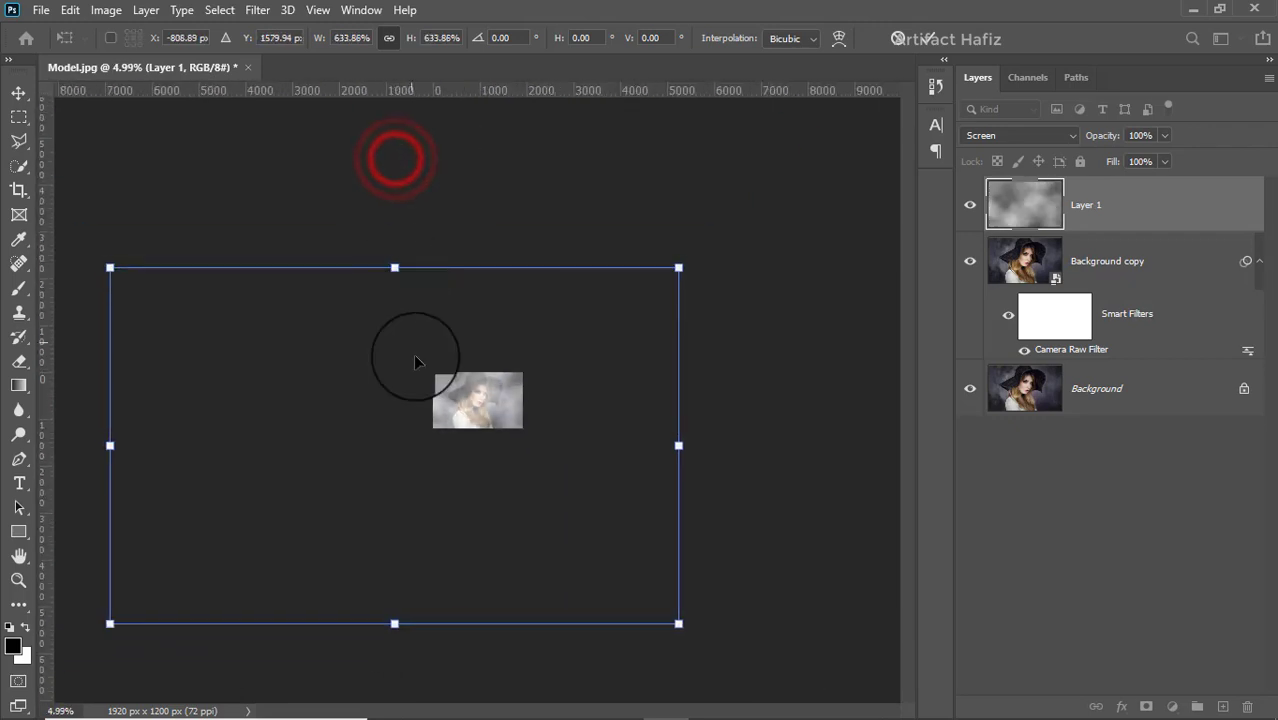
left_click_drag(420, 355, 416, 265)
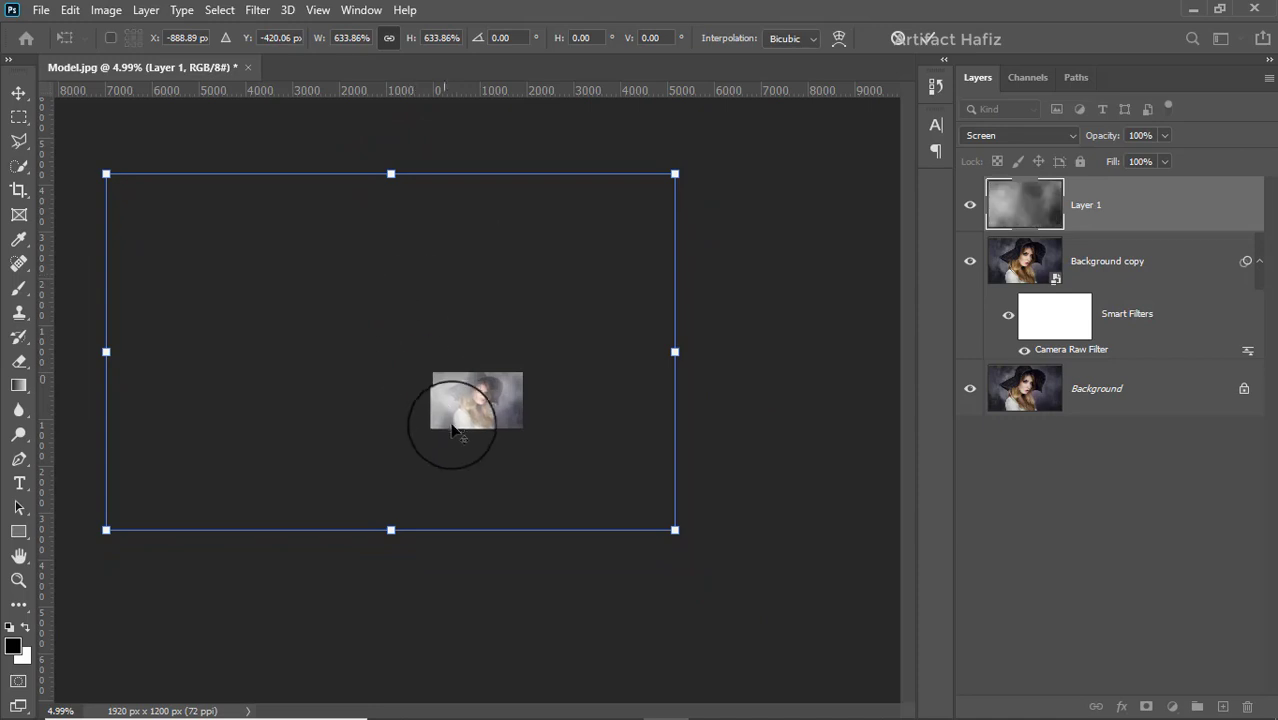
scroll(476, 419, "up", 1)
scroll(483, 420, "up", 5)
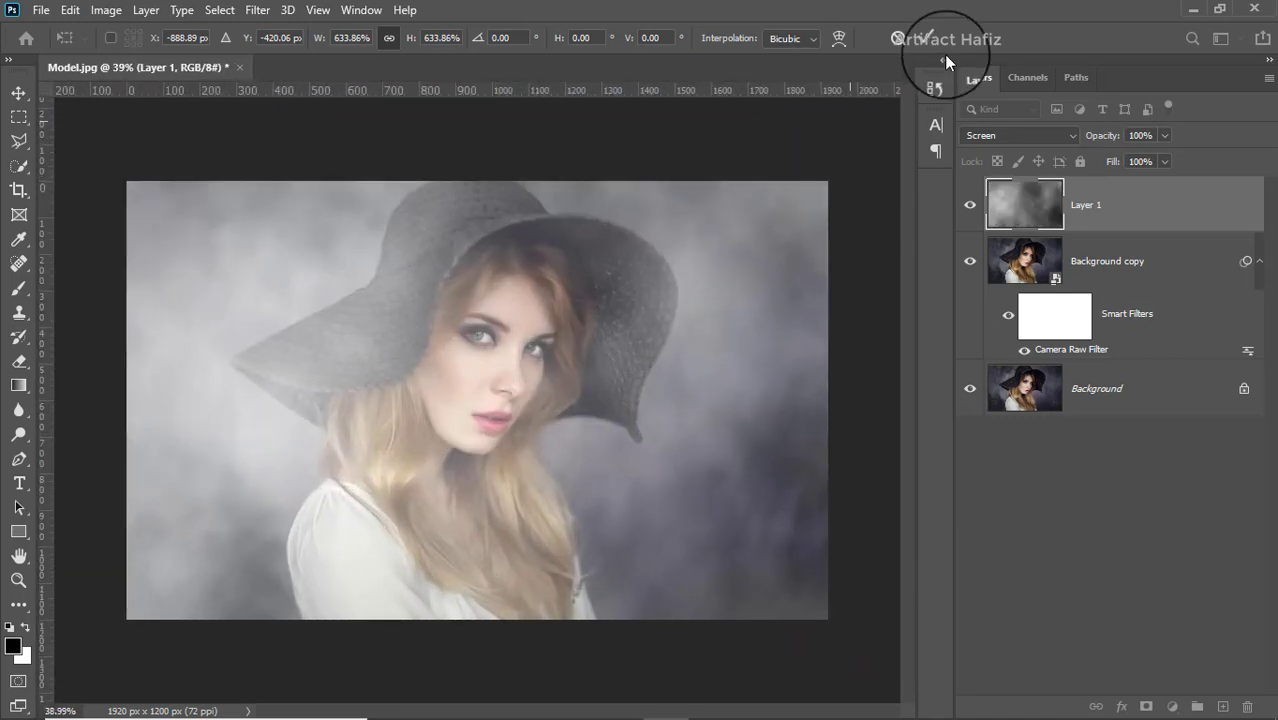
left_click(928, 38)
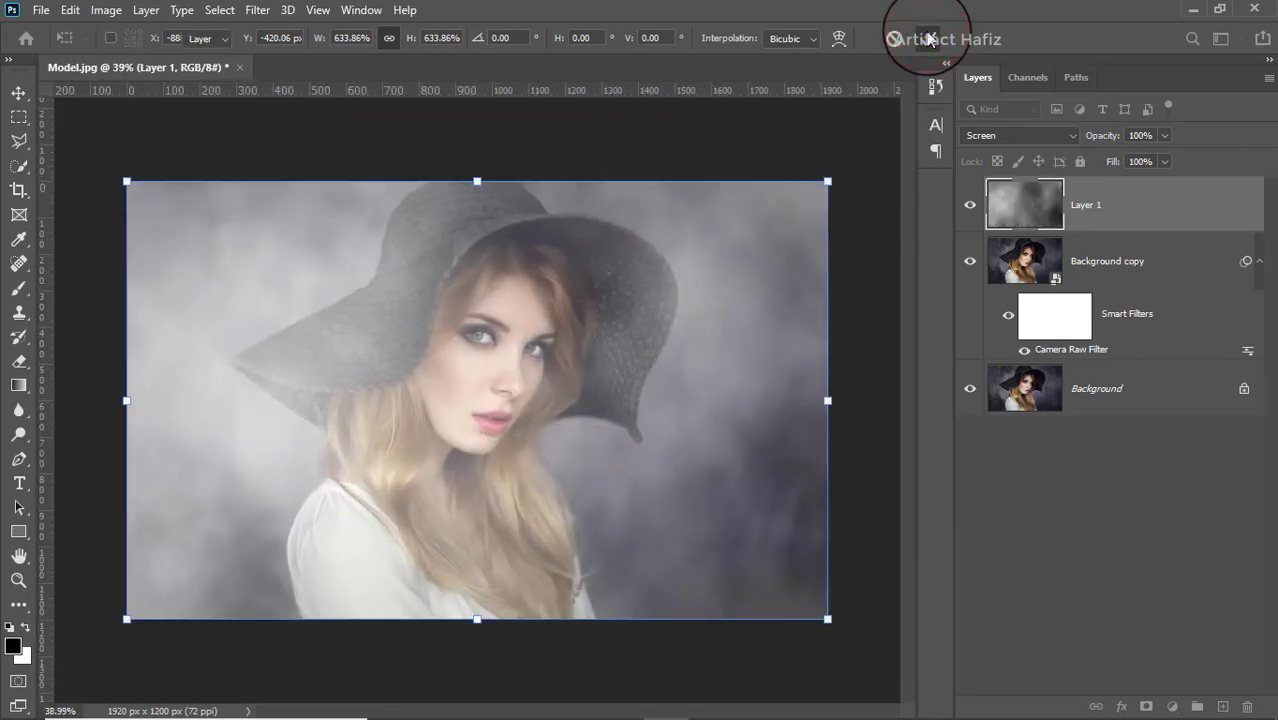
left_click_drag(432, 352, 357, 289)
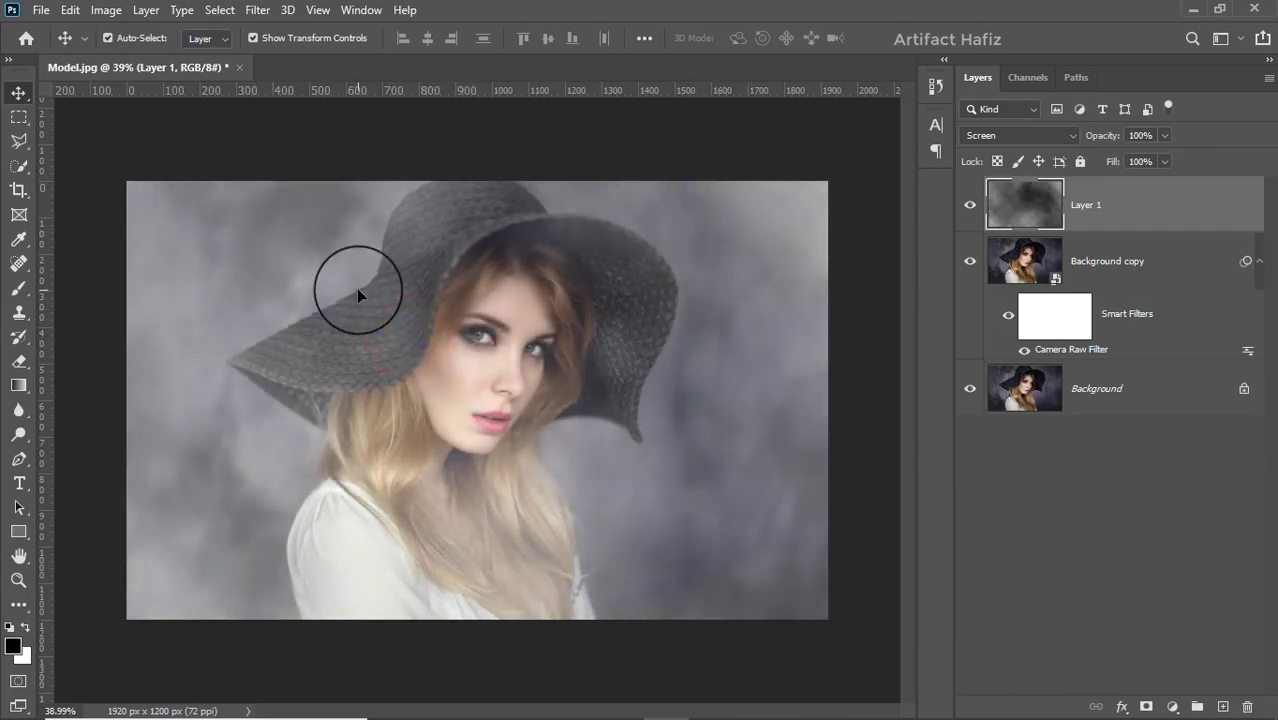
- Add a mask to the clouds layer and paint black over the face and neck with a size 250 brush at 12% opacity
left_click(1147, 704)
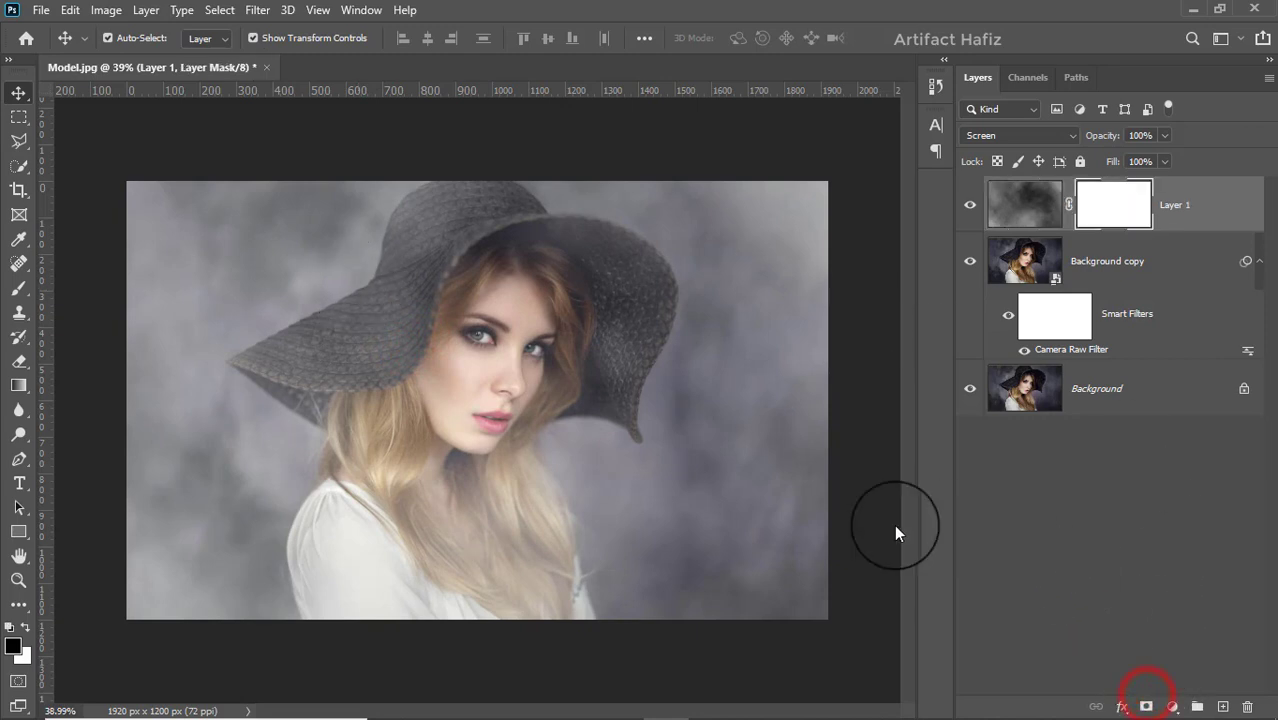
left_click(20, 290)
left_click(430, 36)
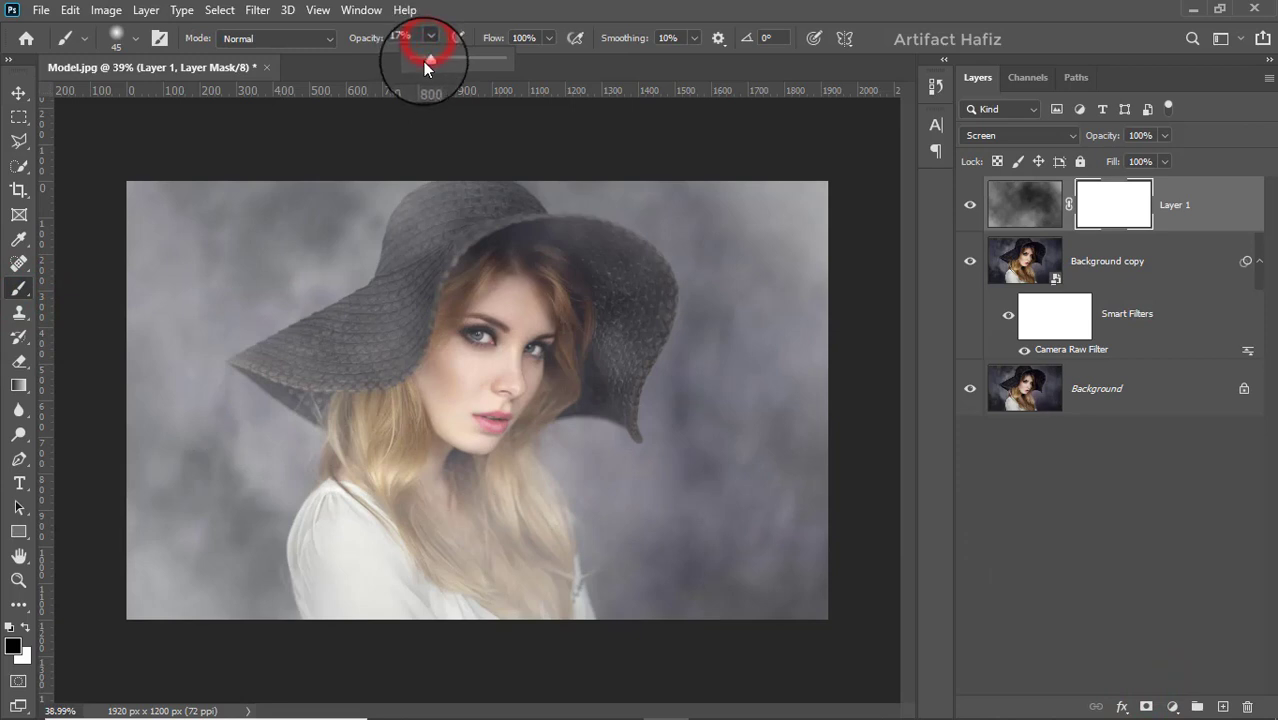
key("bracketright")
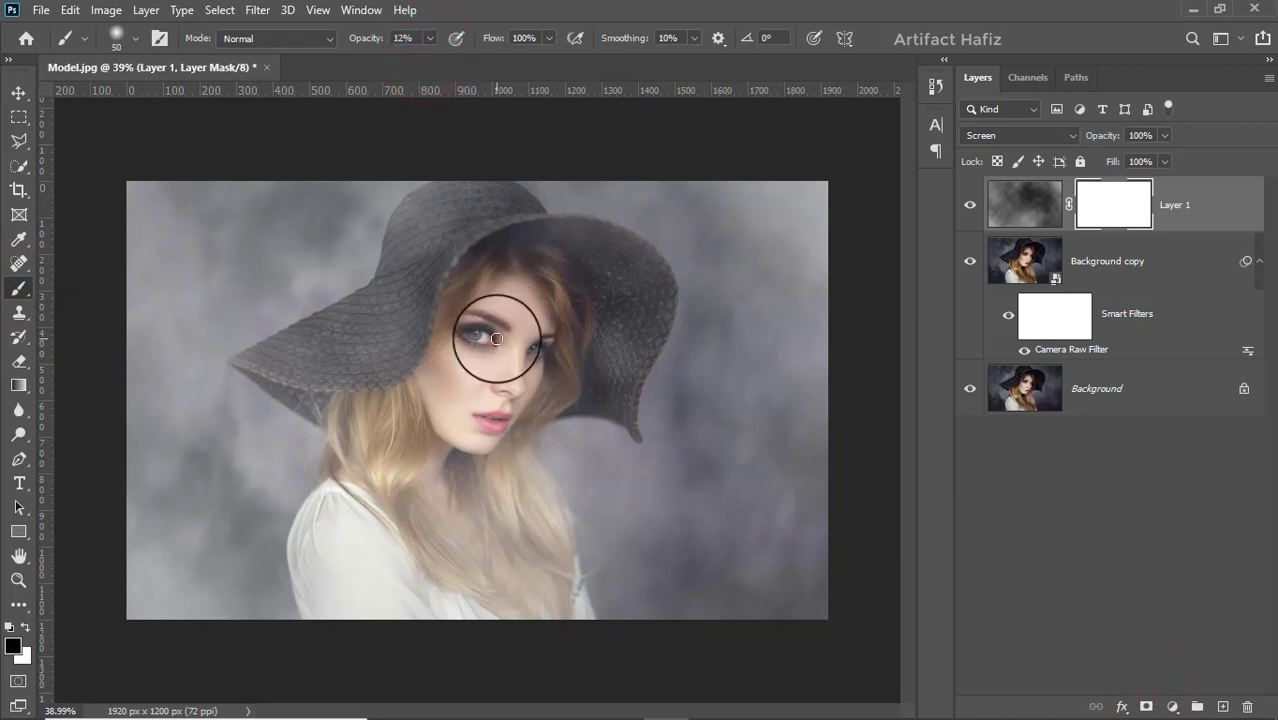
key("bracketright")
key("bracketright")
key("bracketright")
key("bracketright")
key("bracketright")
key("bracketright")
mouse_move(497, 310)
left_mouse_down()
mouse_move(466, 379)
mouse_move(517, 311)
mouse_move(475, 416)
left_mouse_up()
left_click_drag(472, 274, 479, 340)
left_click_drag(539, 282, 479, 432)
left_click_drag(463, 449, 462, 459)
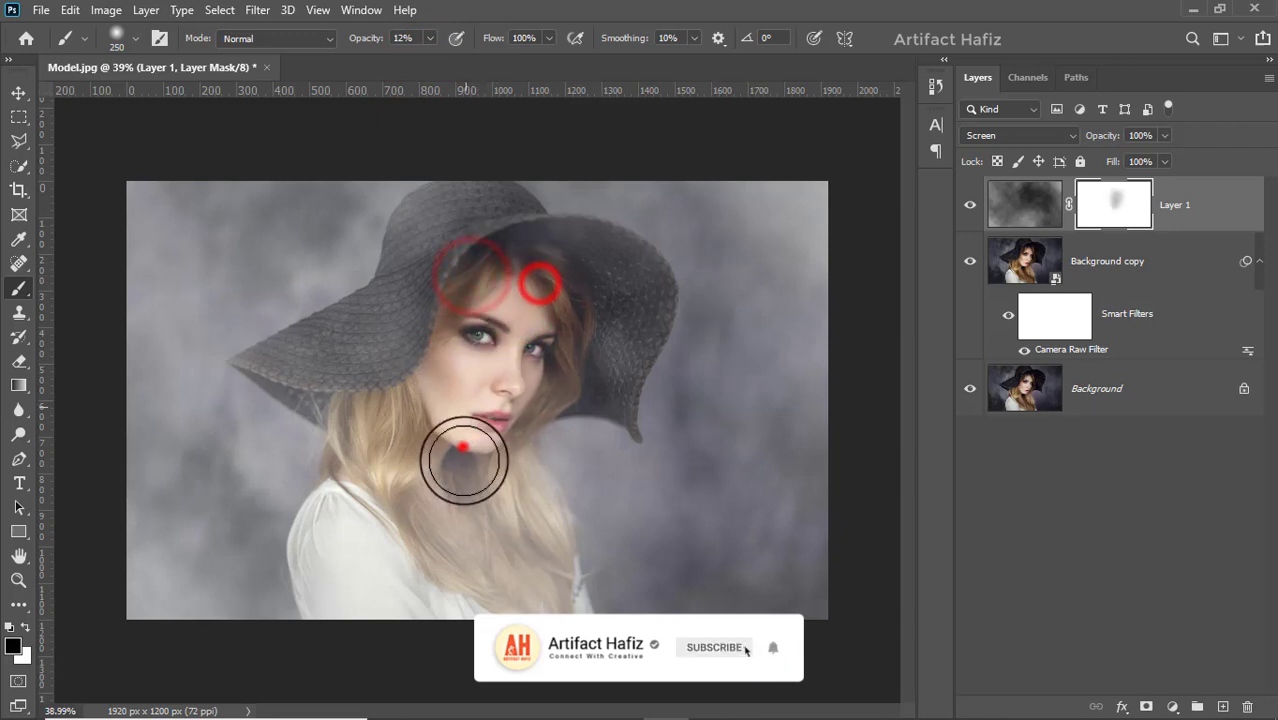
- Add a Curves adjustment layer above the clouds layer, anchoring the RGB curve's shadows and slightly raising its highlights
left_click(1174, 205)
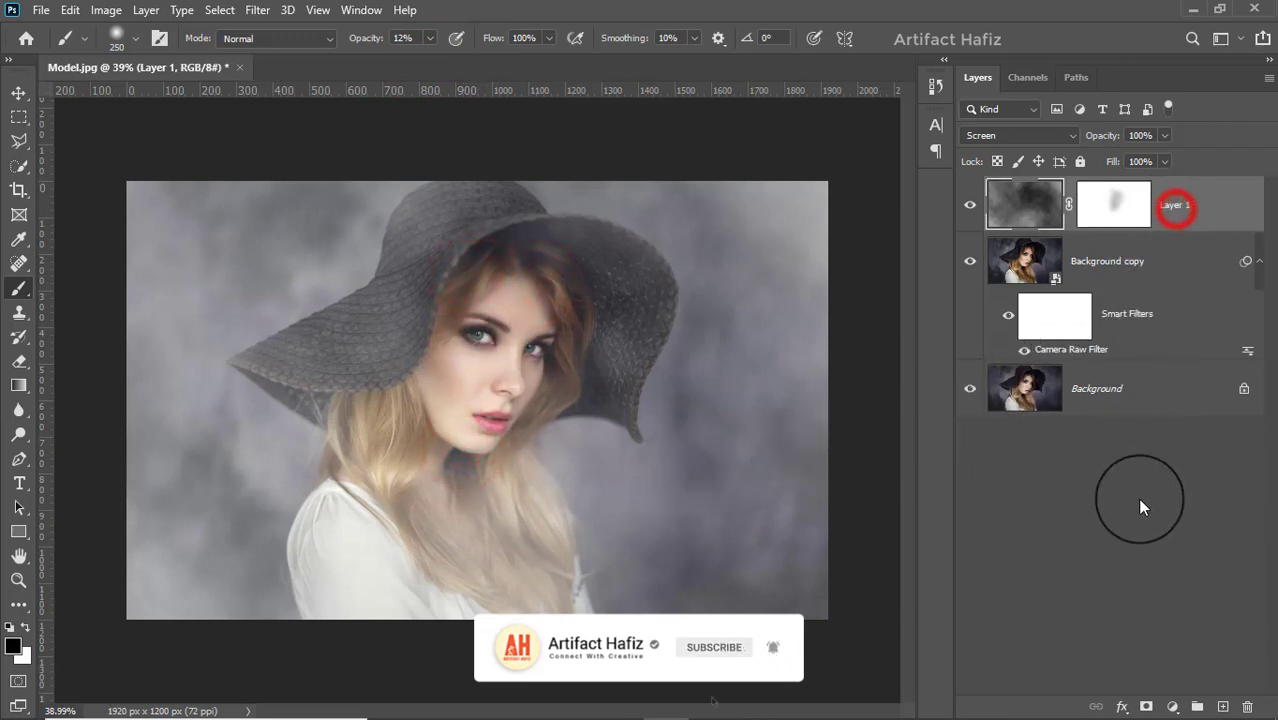
left_click(1172, 706)
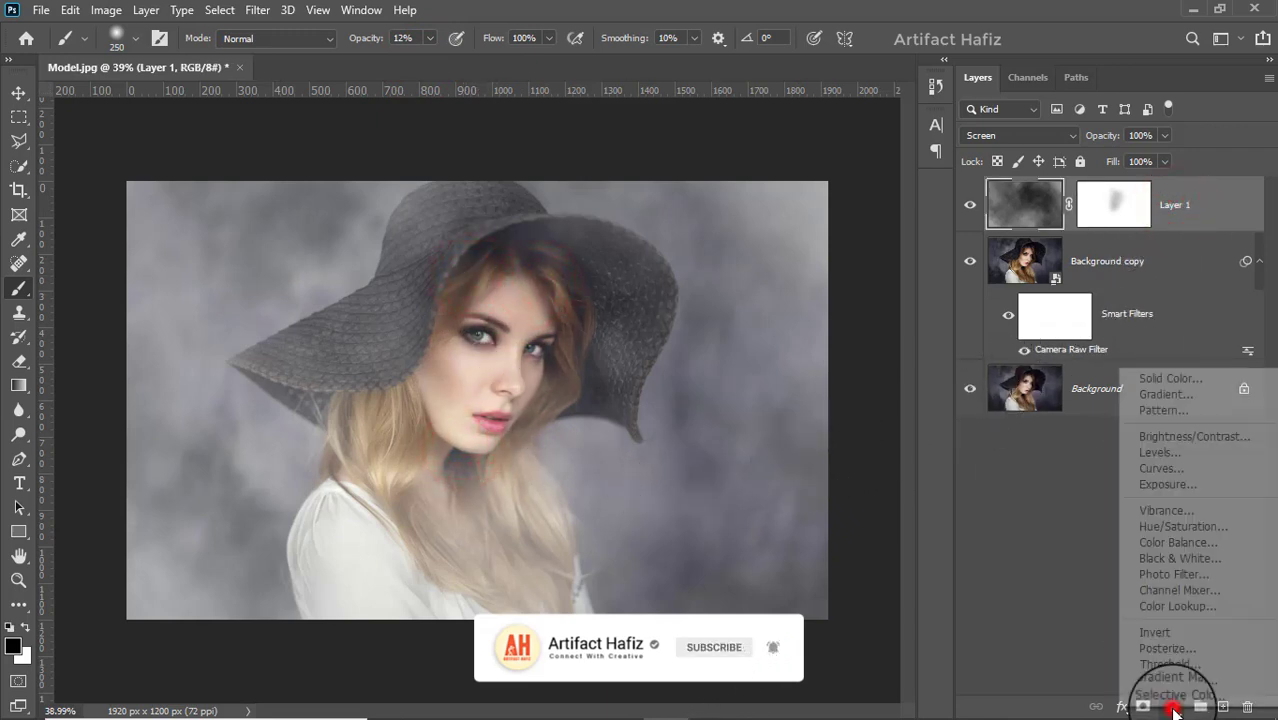
left_click(1143, 469)
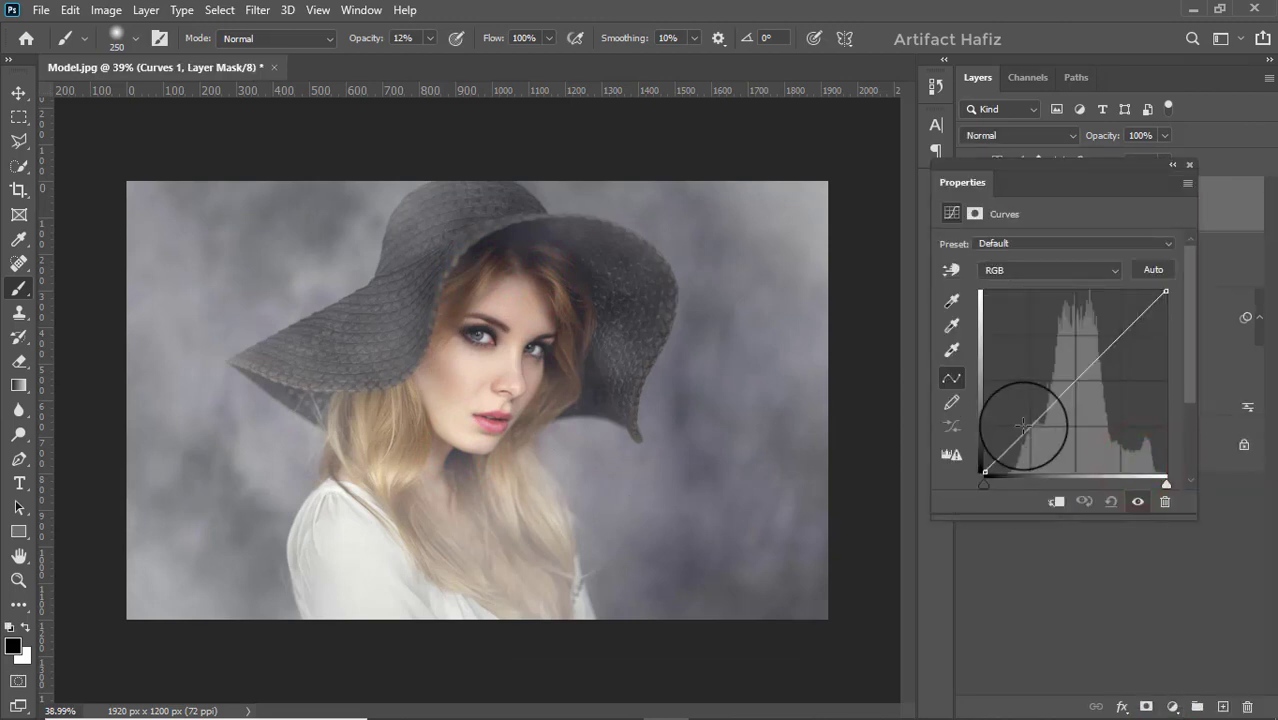
left_click(1028, 426)
left_click_drag(1121, 338, 1120, 328)
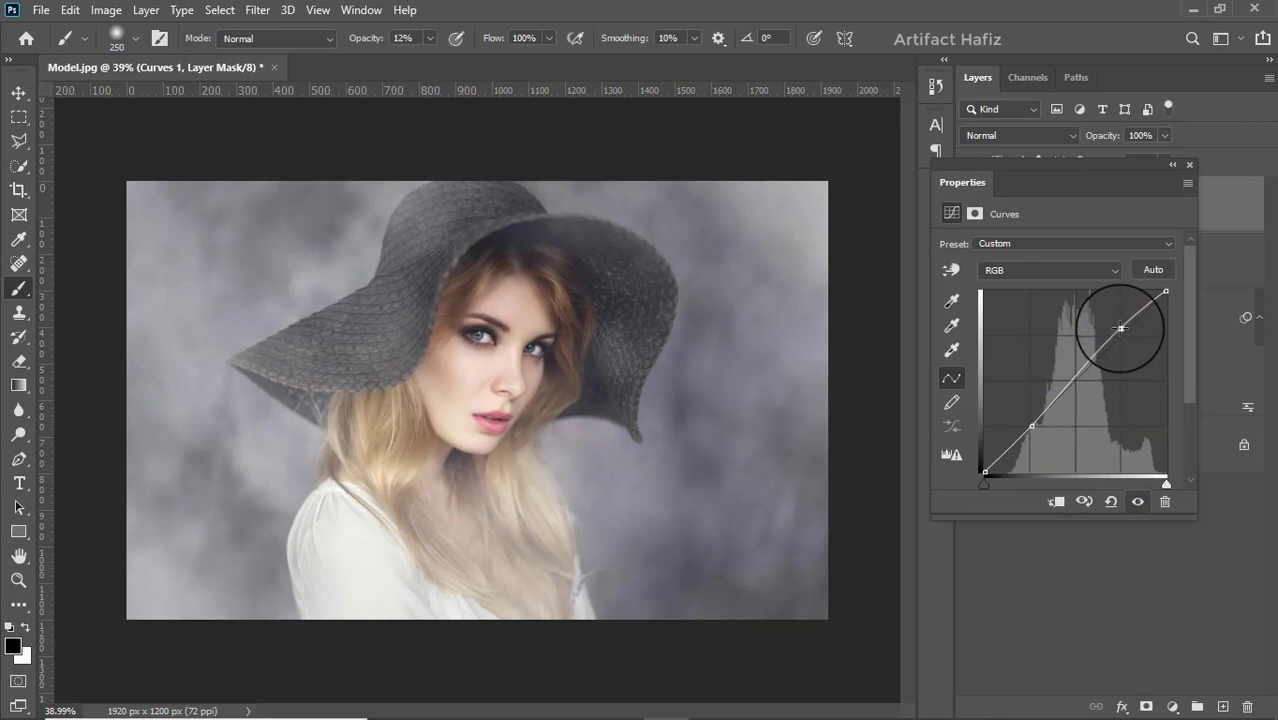
left_click(1188, 164)
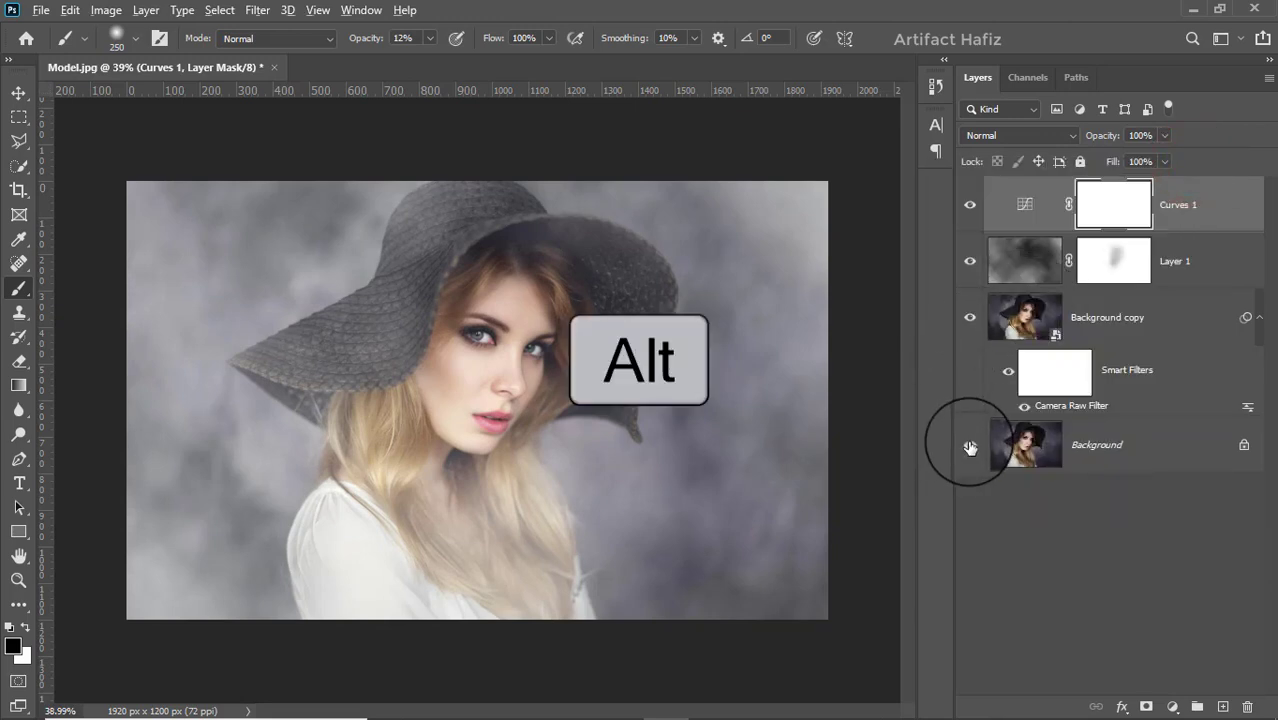
- Compare the original Background with the finished edit by hiding and showing all other layers, leaving them visible
left_click(969, 447, "alt")
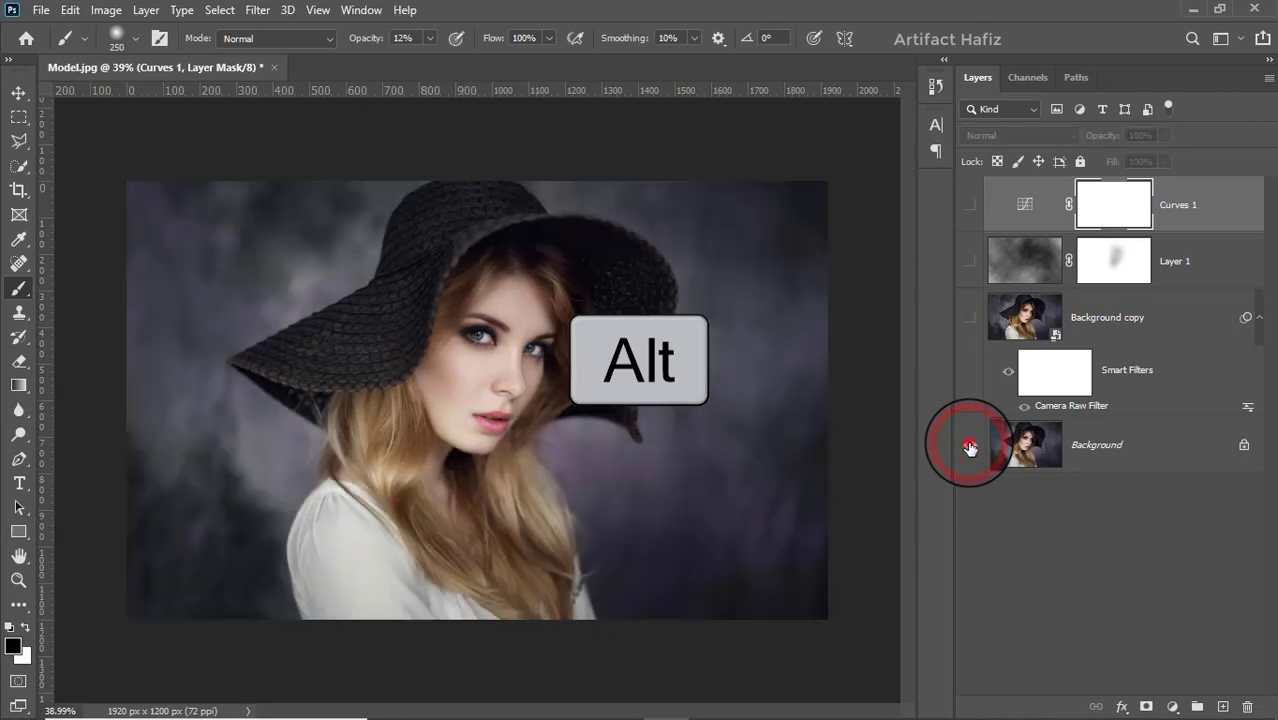
left_click(969, 447, "alt")
left_click(969, 447, "alt")
left_click(969, 446, "alt")
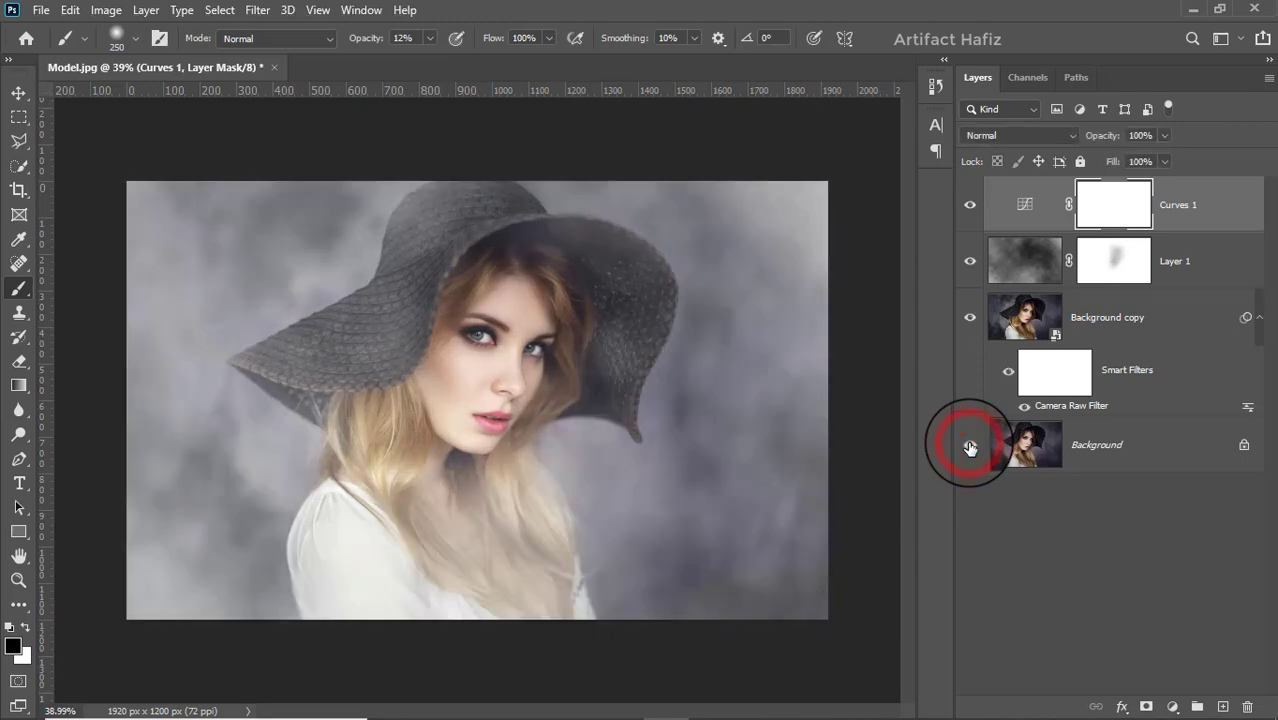